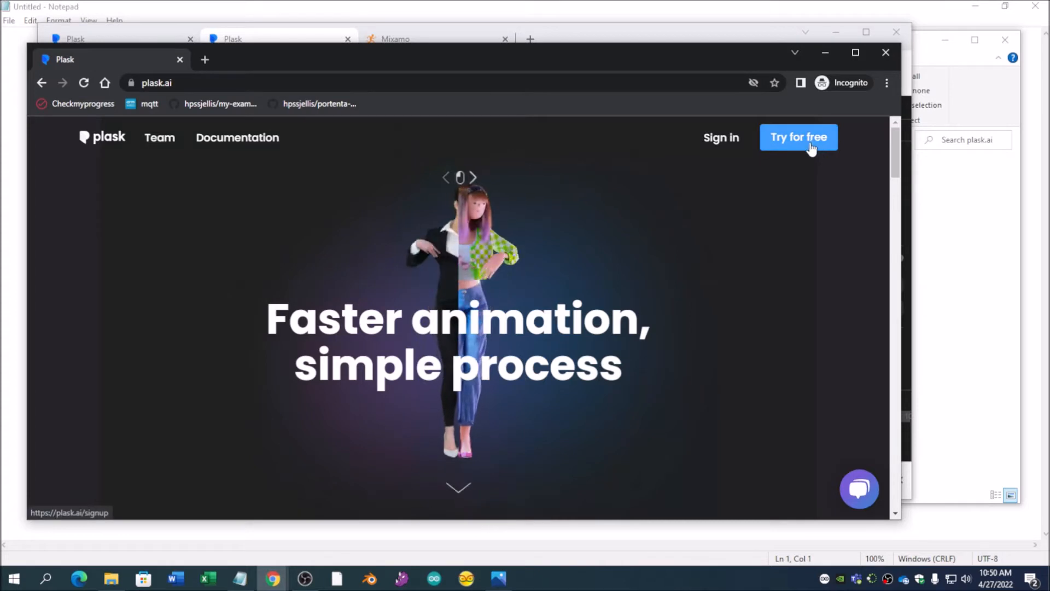
# - View the Plask home and sign-up pages, close the incognito window, and return to the signed-in Plask editor
pyautogui.scroll(-3, 639, 361)
pyautogui.scroll(3, 639, 364)
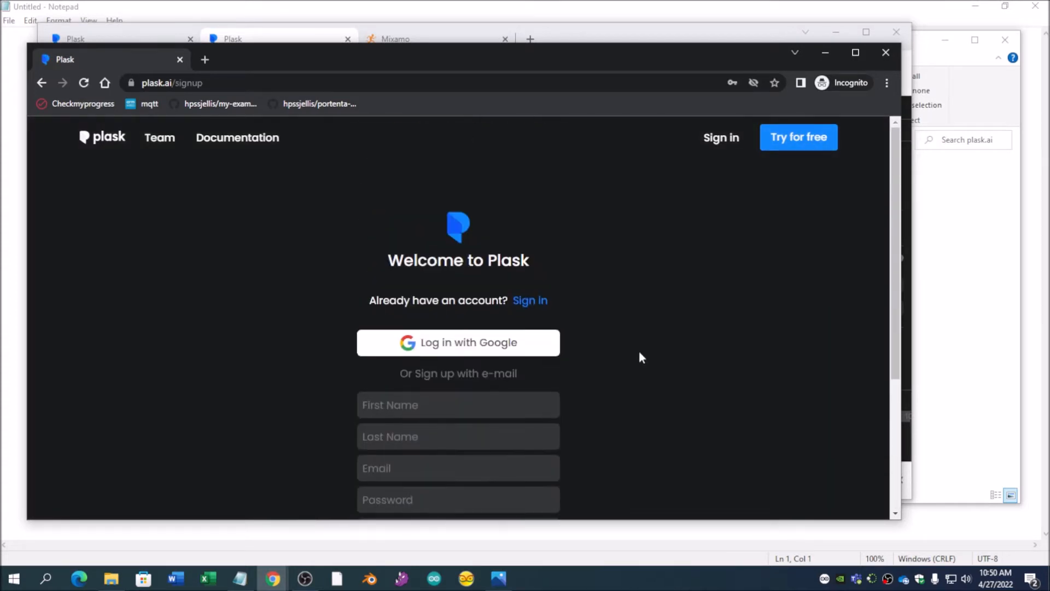
pyautogui.click(886, 54)
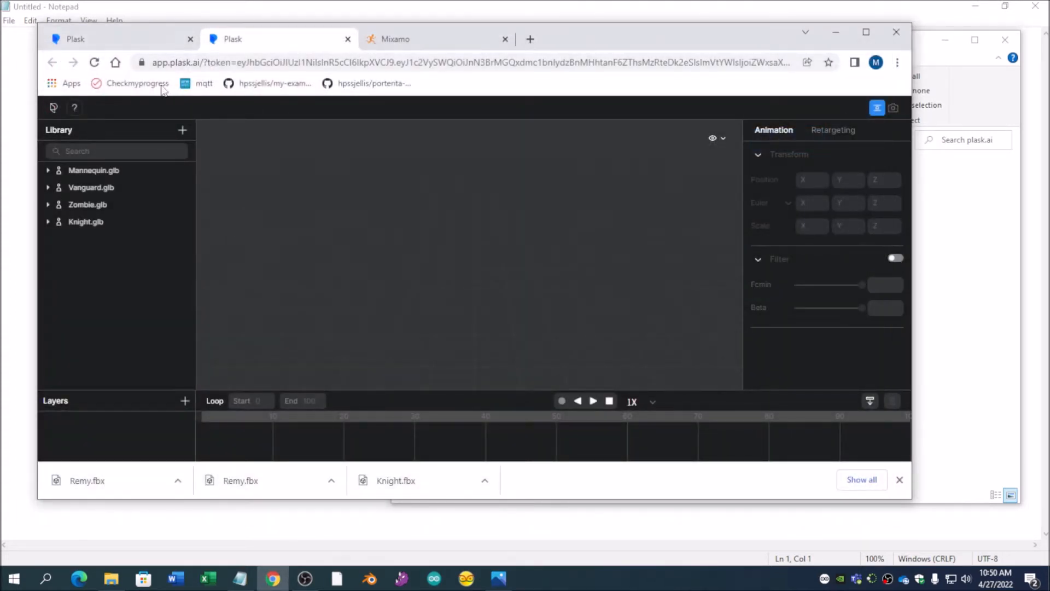
pyautogui.click(159, 37)
pyautogui.click(816, 123)
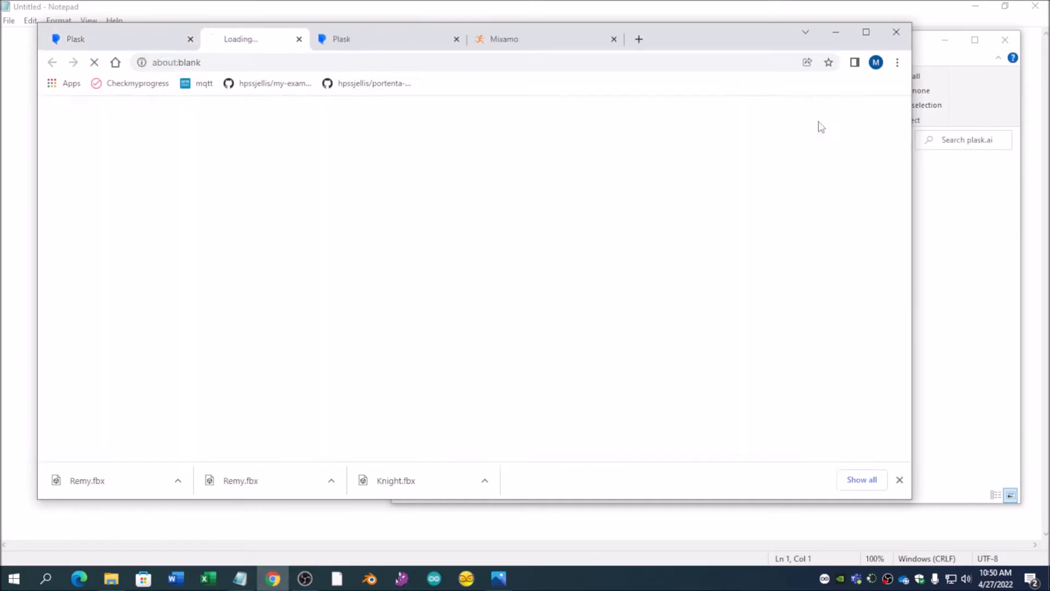
pyautogui.click(505, 39)
# - Visualize the Zombie.glb model from the library in the viewport
pyautogui.click(99, 211)
pyautogui.rightClick(85, 206)
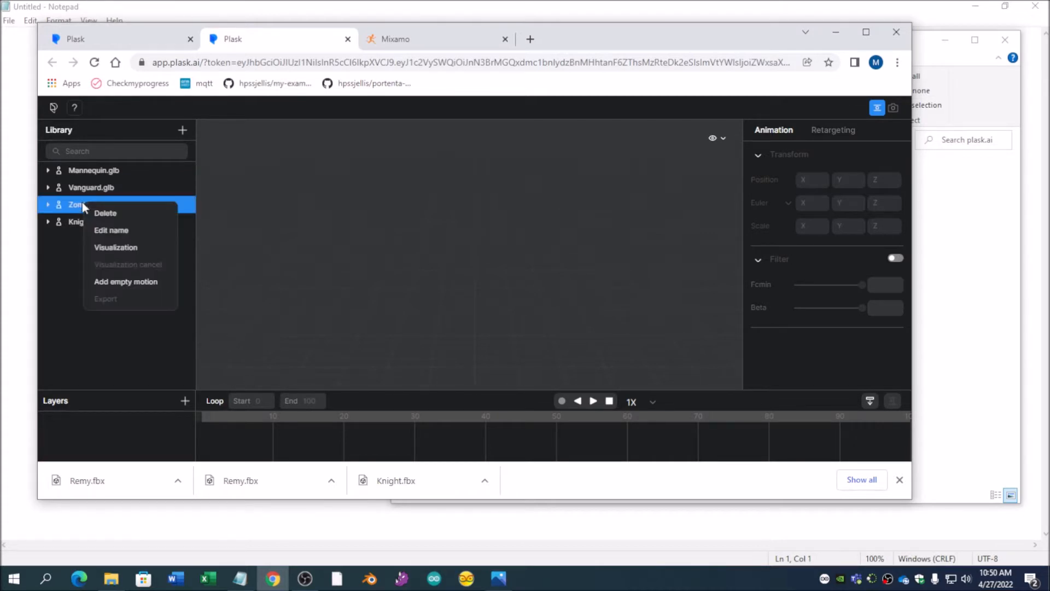
pyautogui.click(122, 251)
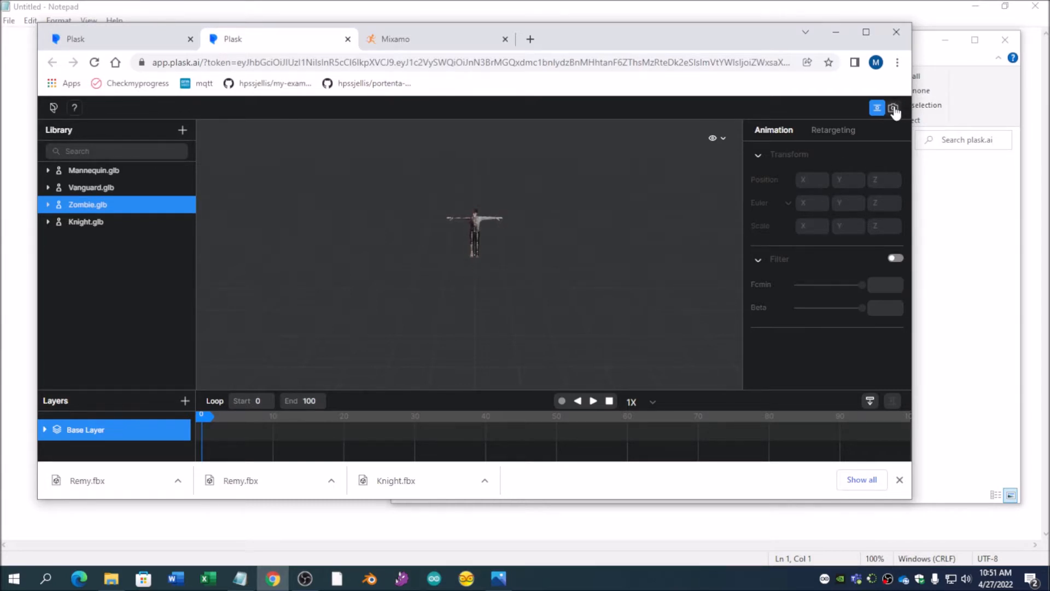
# - Switch Plask to camera capture mode, and reset the editor by closing and reopening it
pyautogui.click(893, 109)
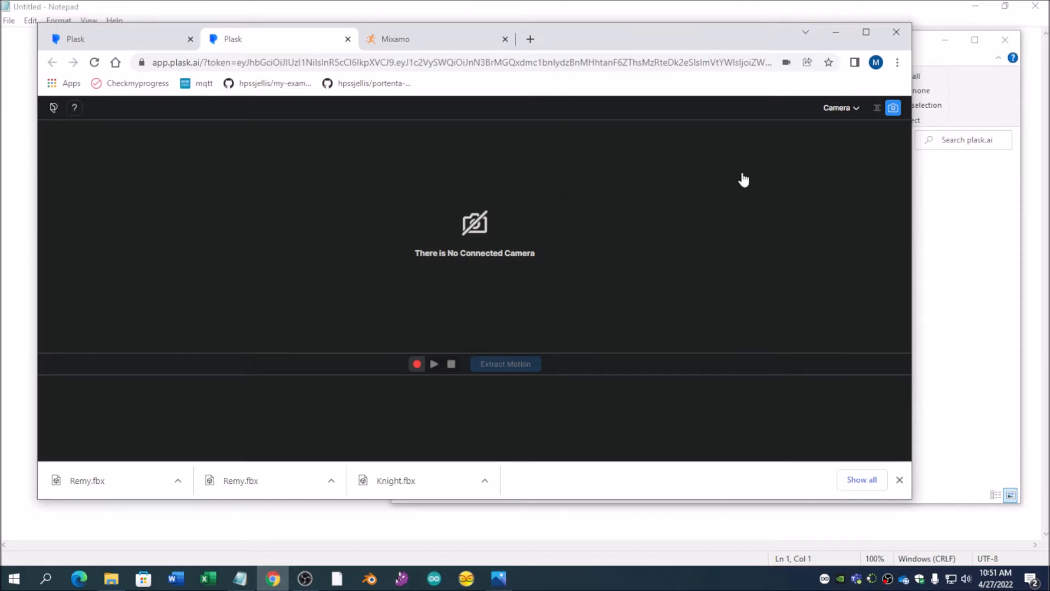
pyautogui.click(348, 39)
pyautogui.hotkey('ctrl', 'shift', 't')
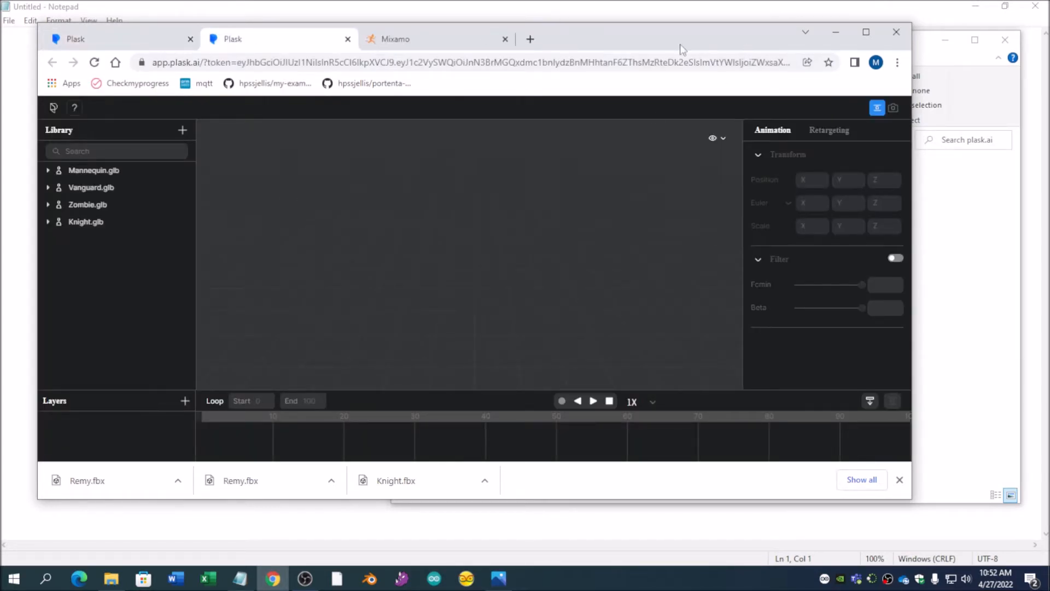
# - Load the "short" video from the plask.ai folder into the Plask library and open it for motion extraction
pyautogui.click(998, 286)
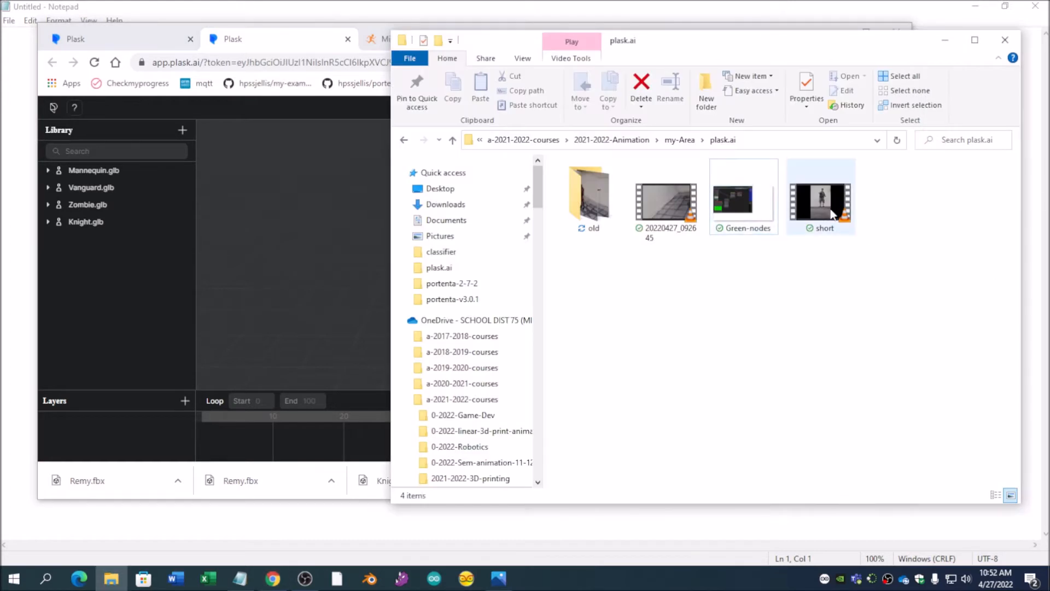
pyautogui.moveTo(823, 210); pyautogui.dragTo(108, 310)
pyautogui.click(504, 304)
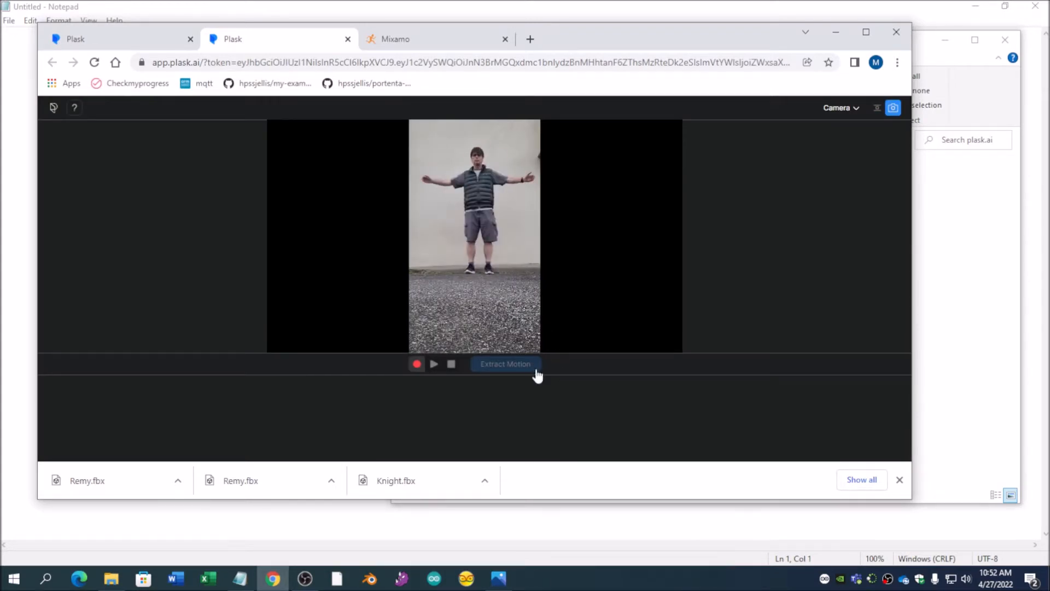
# - Extract the motion from the whole video clip under the mocap name jer5
pyautogui.click(507, 367)
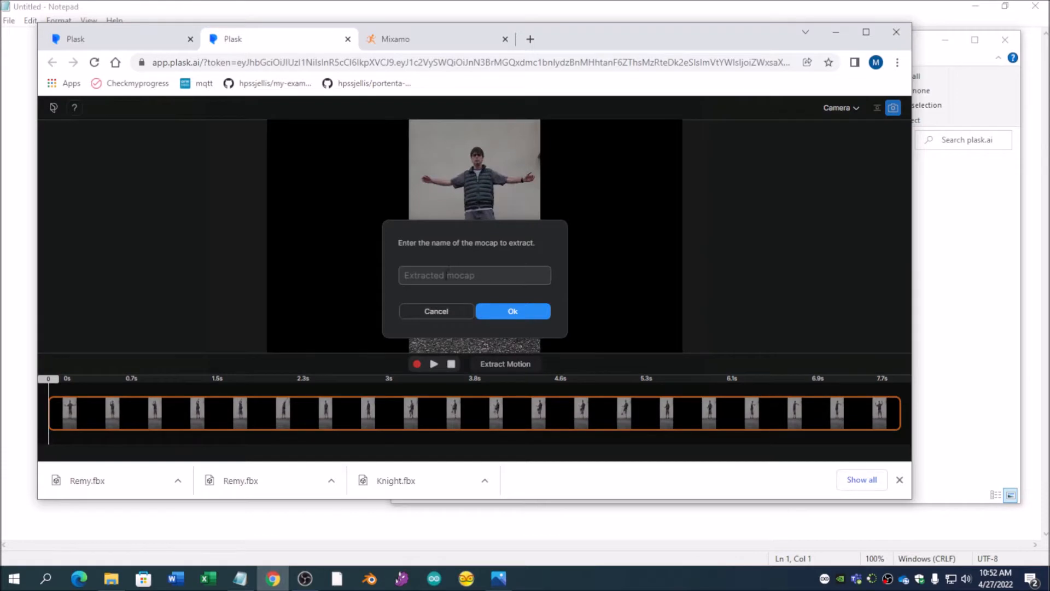
pyautogui.write('jer5')
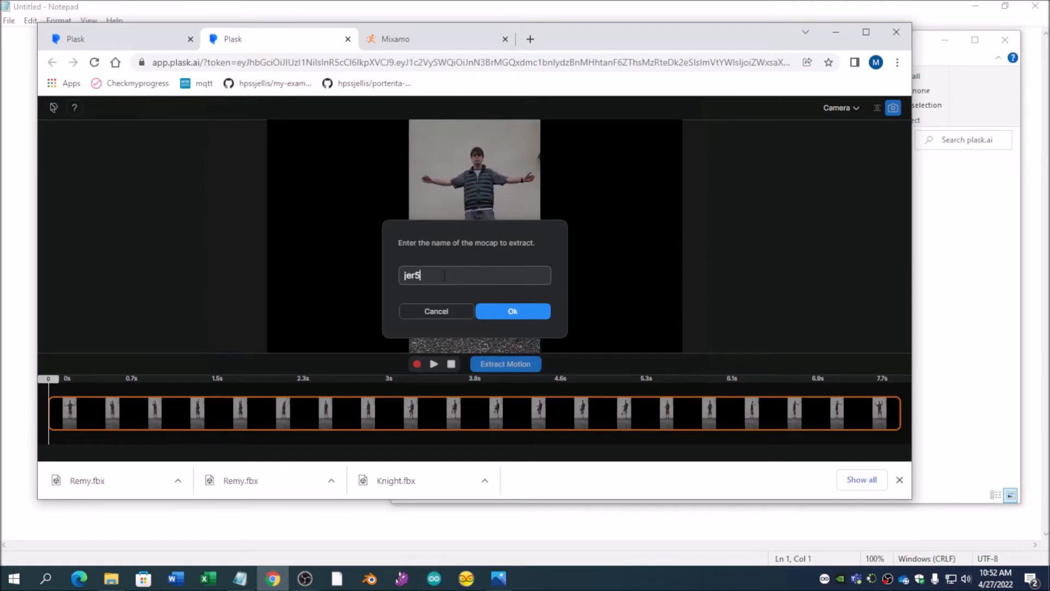
pyautogui.click(517, 314)
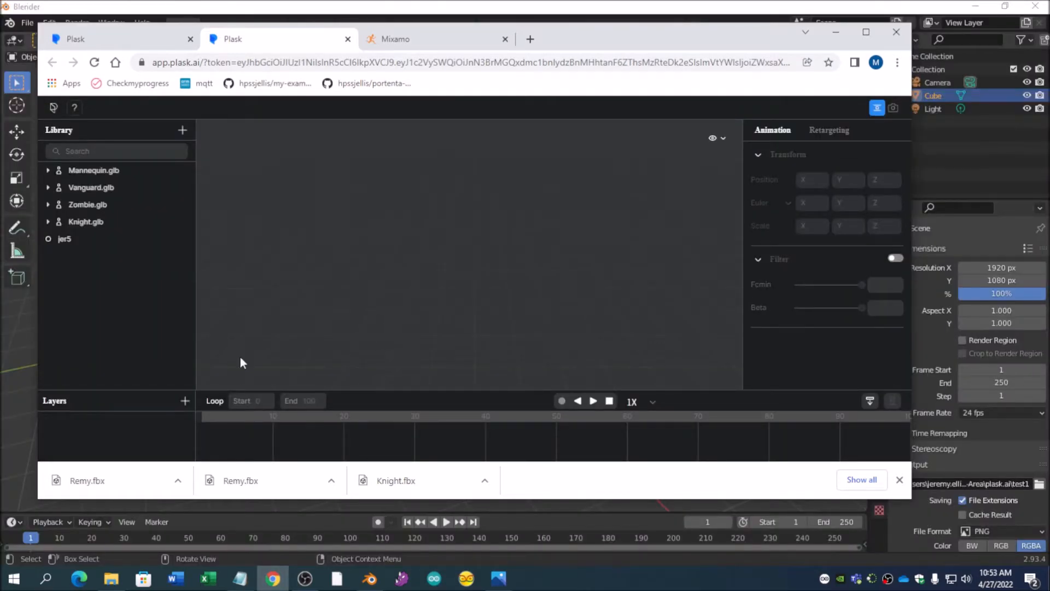
# - Visualize the Knight.glb model in the viewport and apply the jer5 mocap to it
pyautogui.click(64, 239)
pyautogui.click(65, 239)
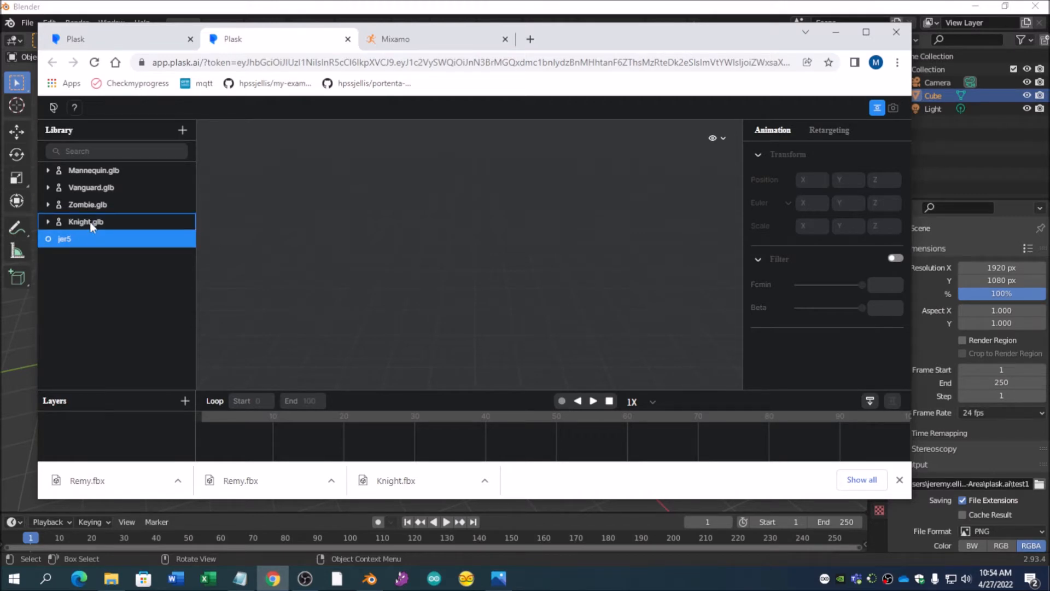
pyautogui.rightClick(84, 224)
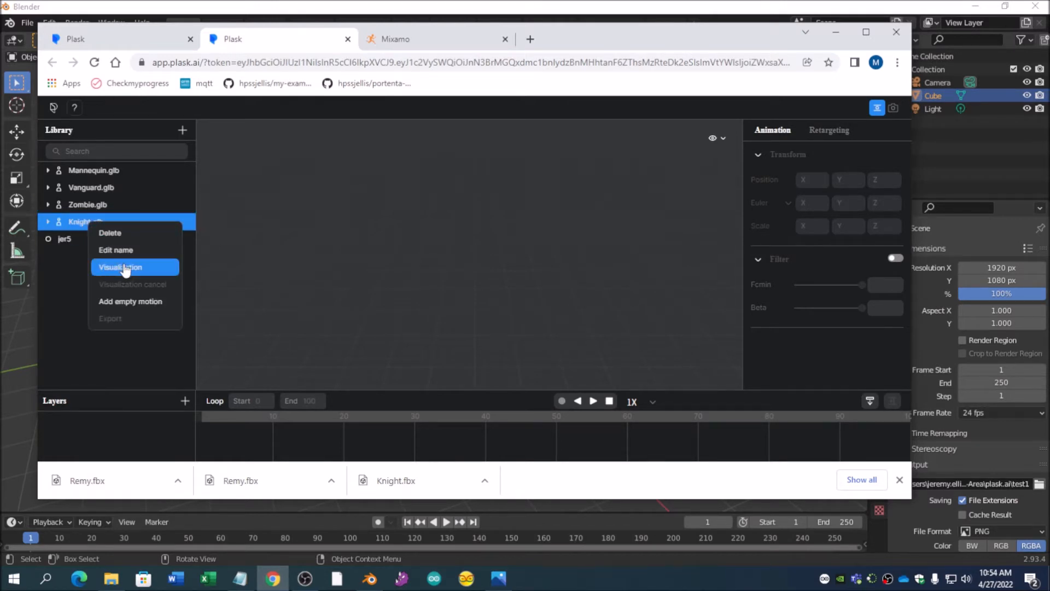
pyautogui.click(125, 268)
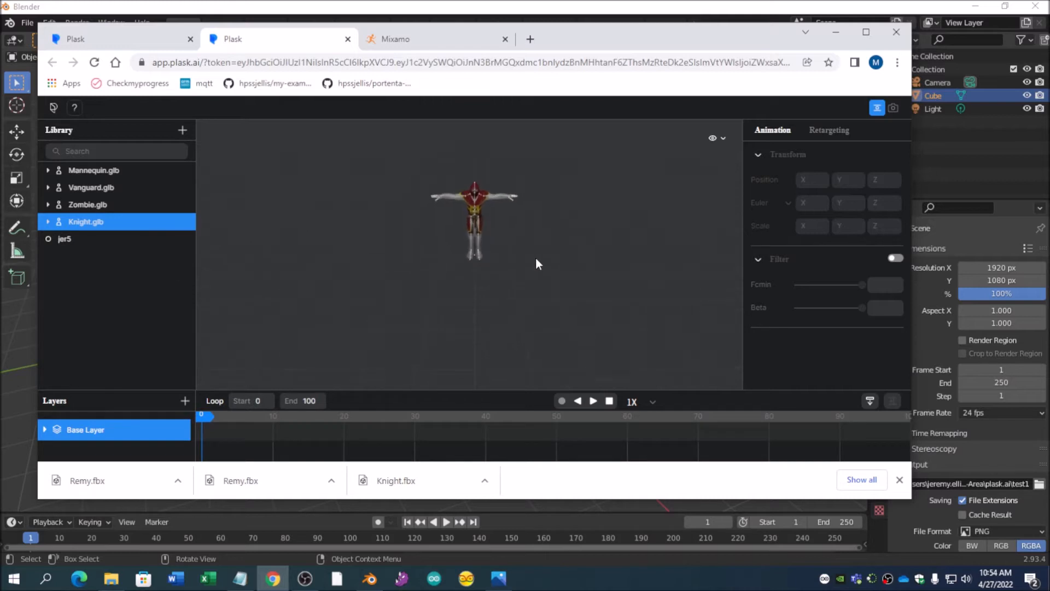
pyautogui.moveTo(57, 239); pyautogui.dragTo(74, 221)
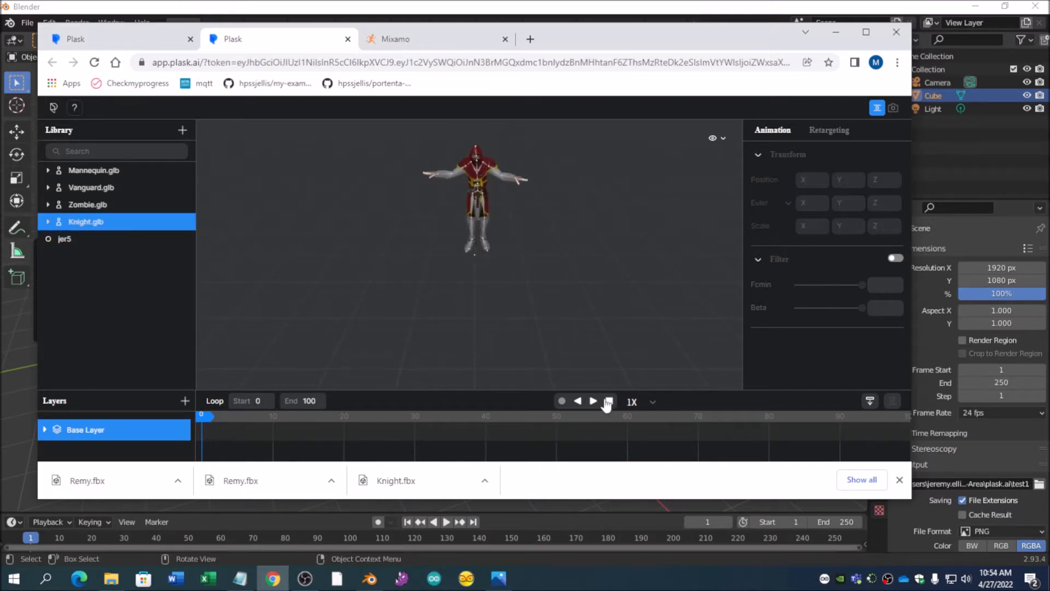
# - Set the loop end to frame 250 and preview the knight's animation over the longer range
pyautogui.click(594, 401)
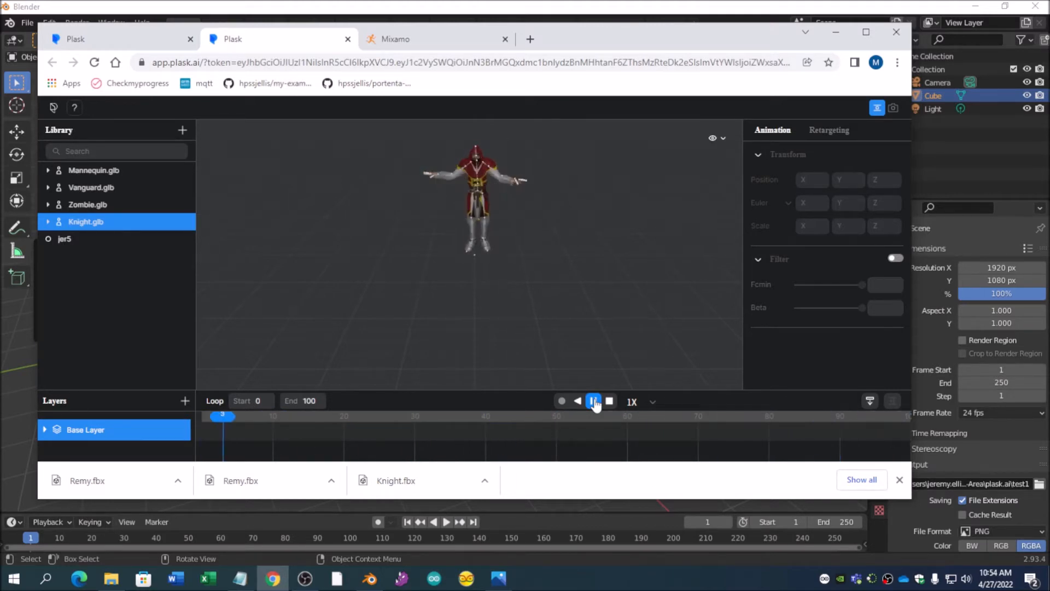
pyautogui.click(594, 402)
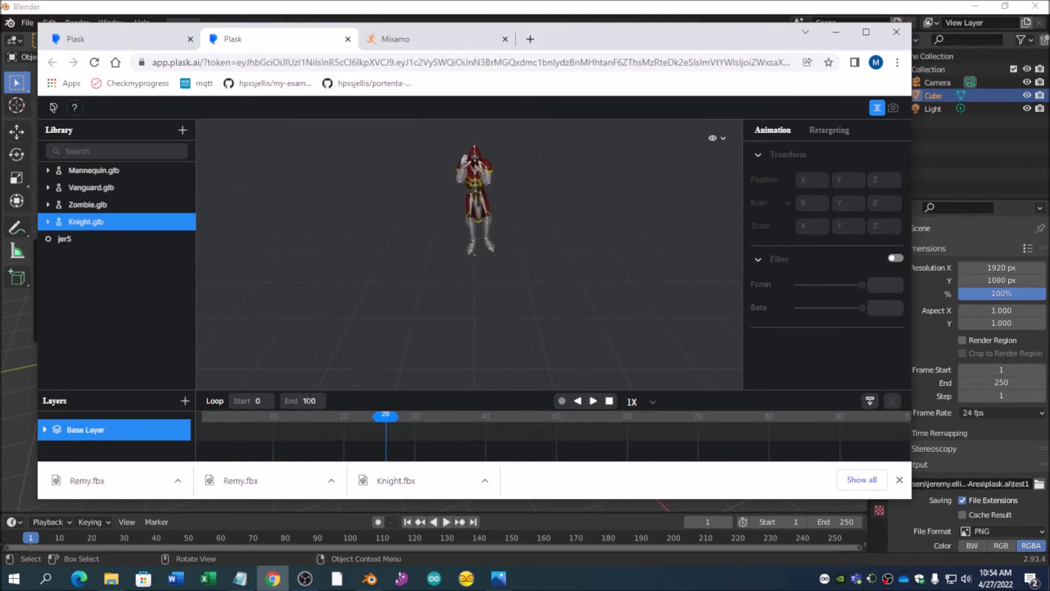
pyautogui.click(308, 401)
pyautogui.click(593, 401)
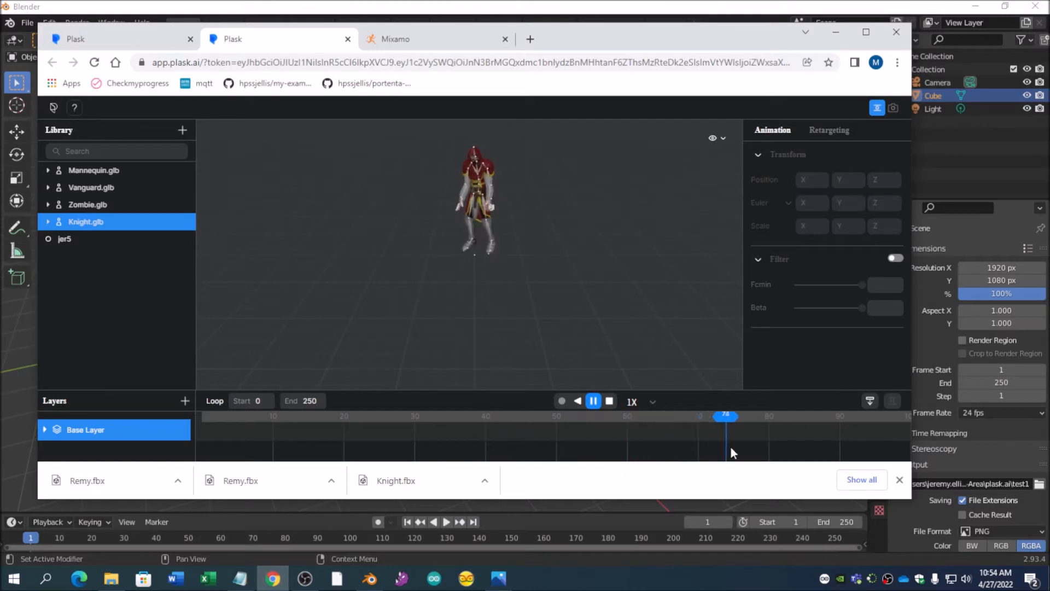
pyautogui.scroll(-2, 713, 443)
pyautogui.scroll(-1, 713, 435)
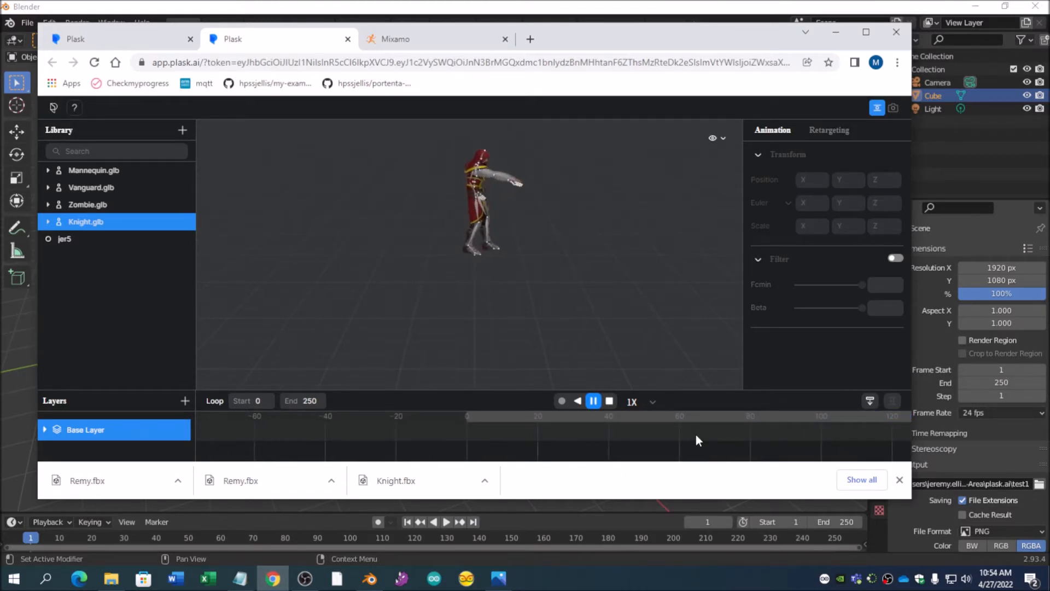
pyautogui.click(593, 401)
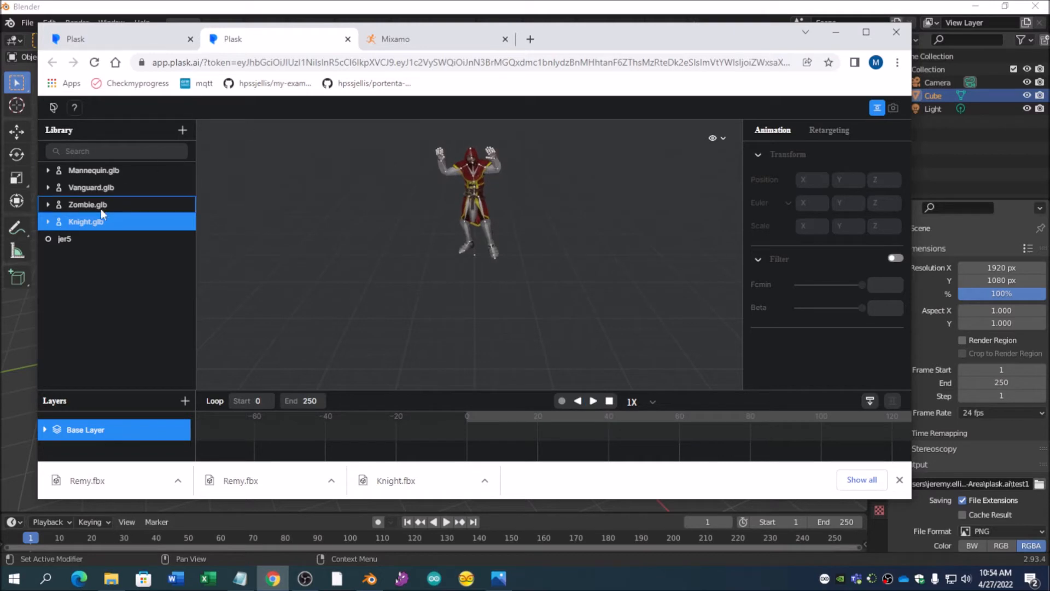
# - Export the Knight.glb model with the jer5 motion in fbx format
pyautogui.rightClick(91, 229)
pyautogui.click(125, 326)
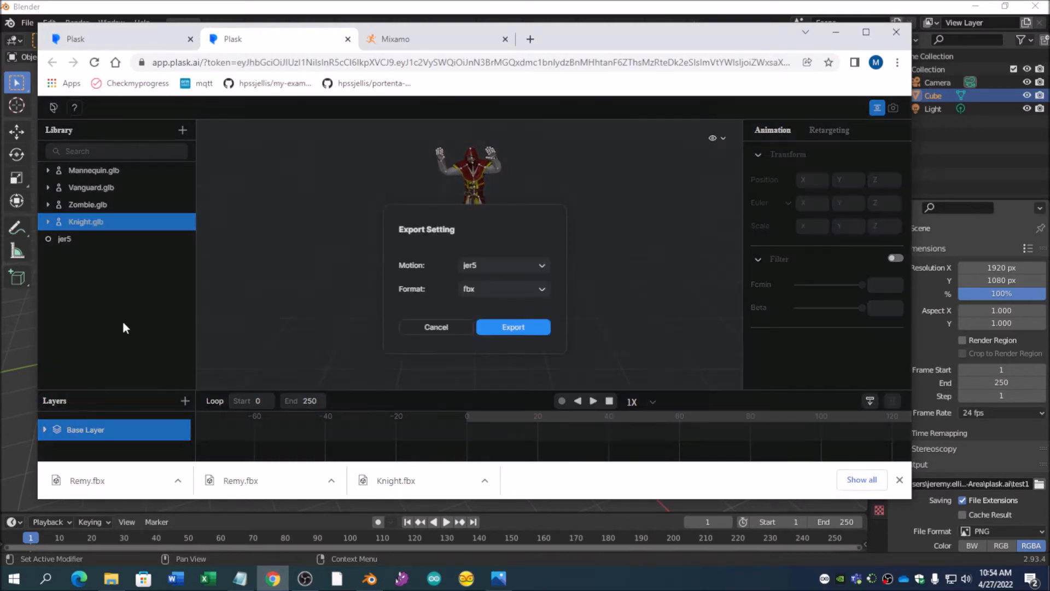
pyautogui.click(518, 333)
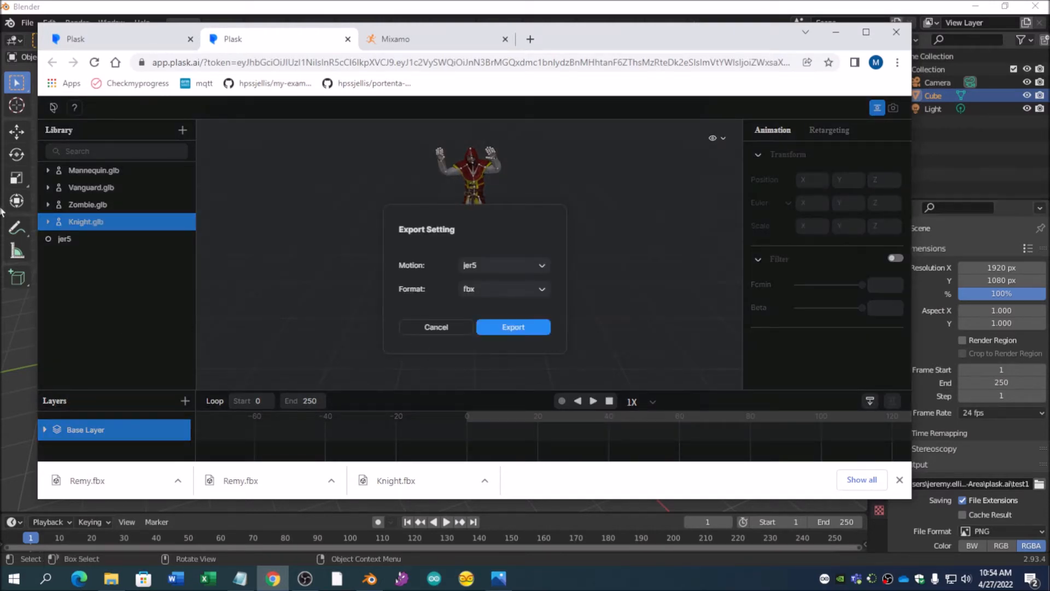
pyautogui.click(516, 330)
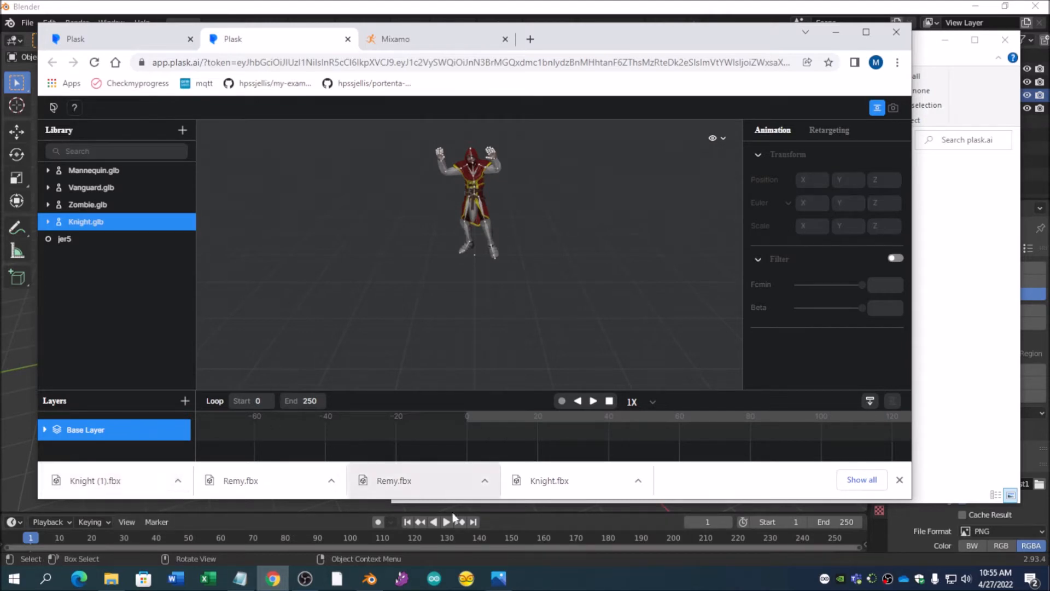
# - Switch to Blender and set the render output file format to FFmpeg Video
pyautogui.click(371, 582)
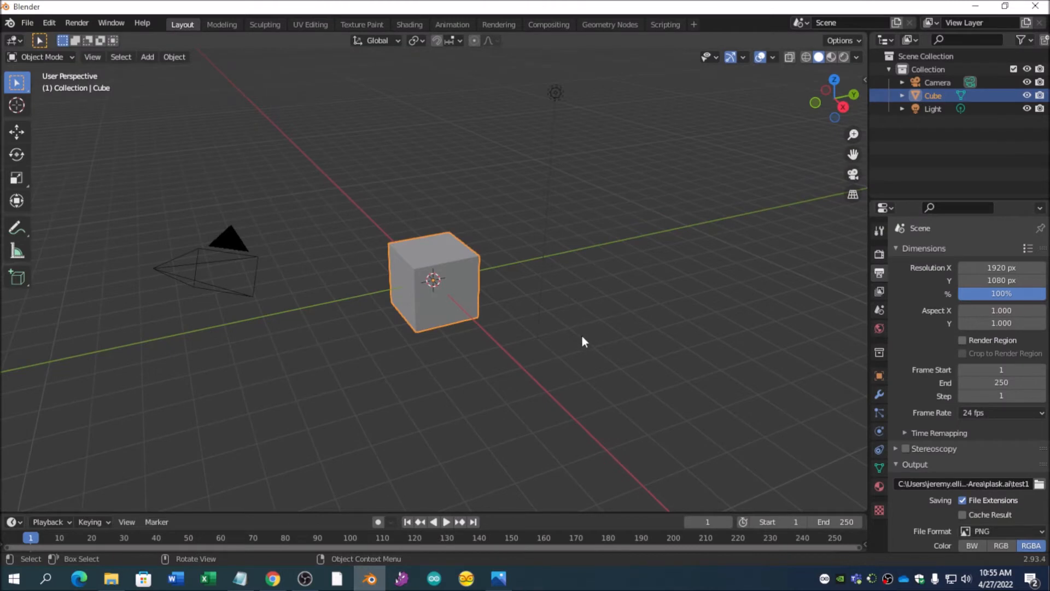
pyautogui.scroll(-4, 985, 467)
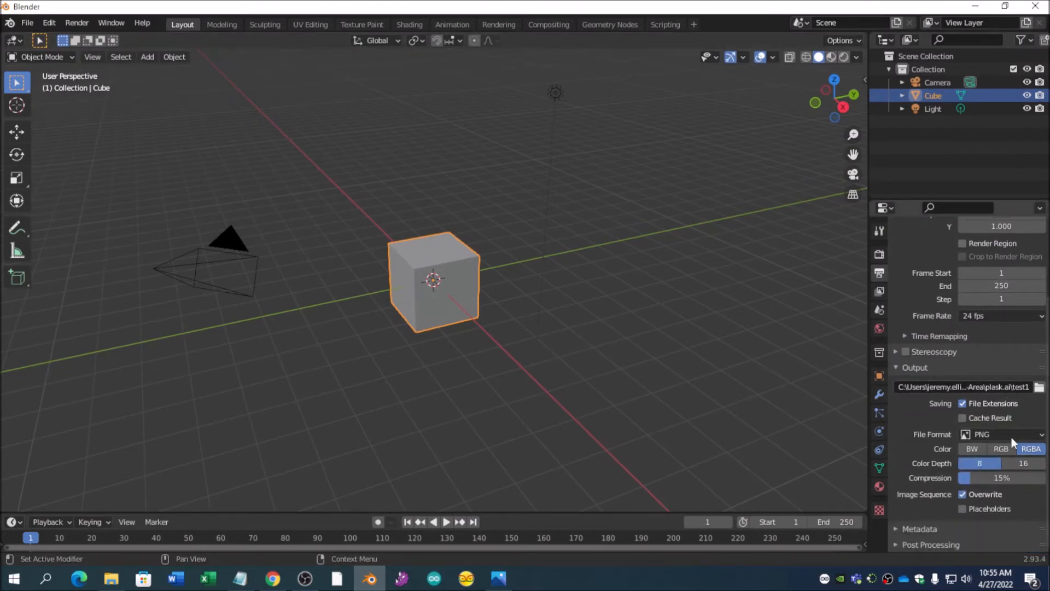
pyautogui.click(992, 435)
pyautogui.click(996, 362)
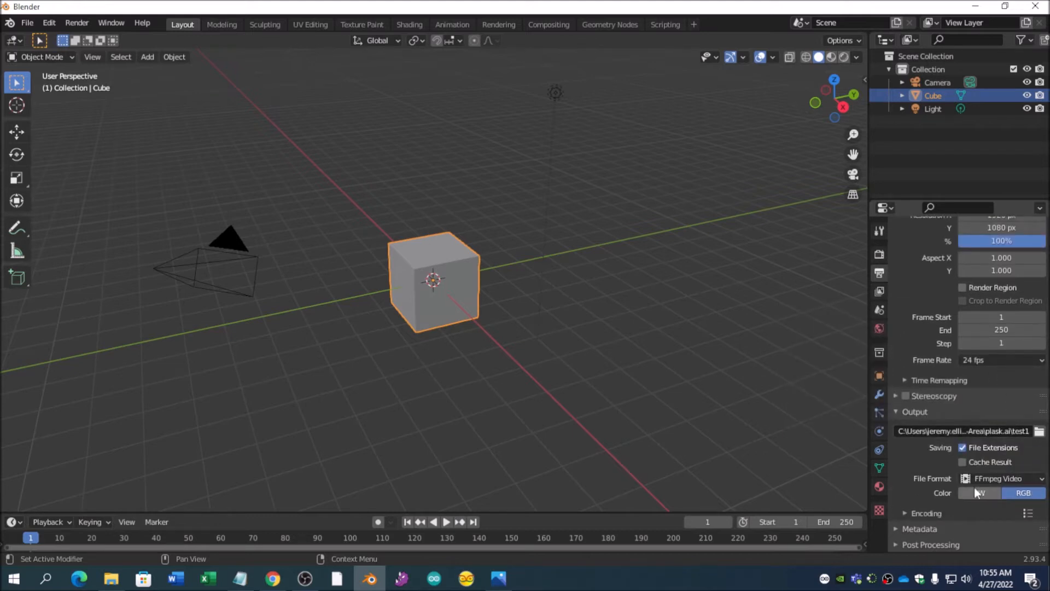
# - Set the video encoding container to MPEG-4 and the audio codec to MP3
pyautogui.click(909, 514)
pyautogui.scroll(-5, 1002, 460)
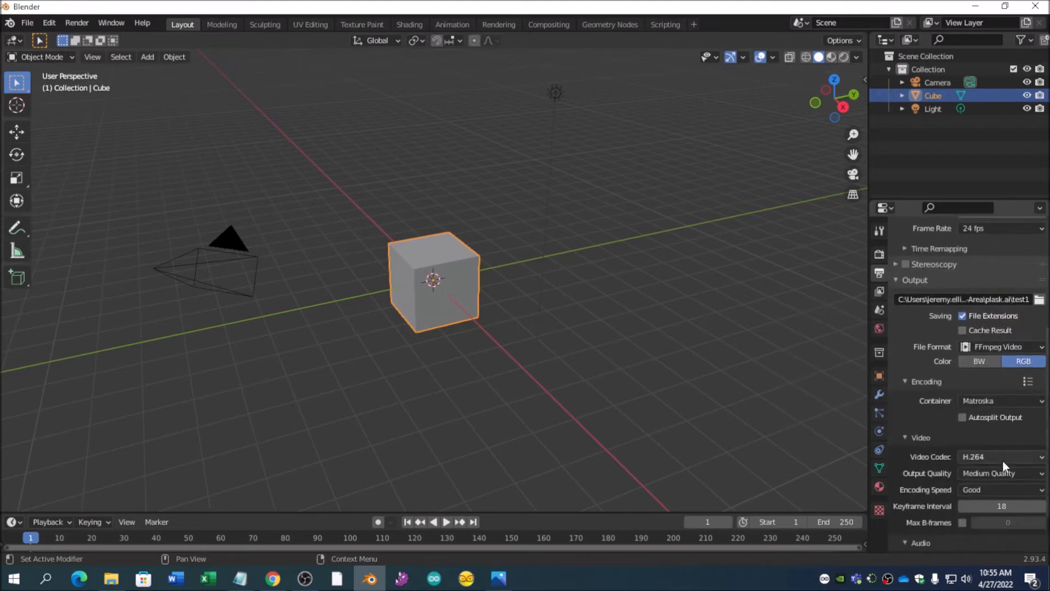
pyautogui.click(996, 399)
pyautogui.click(974, 356)
pyautogui.scroll(-3, 979, 437)
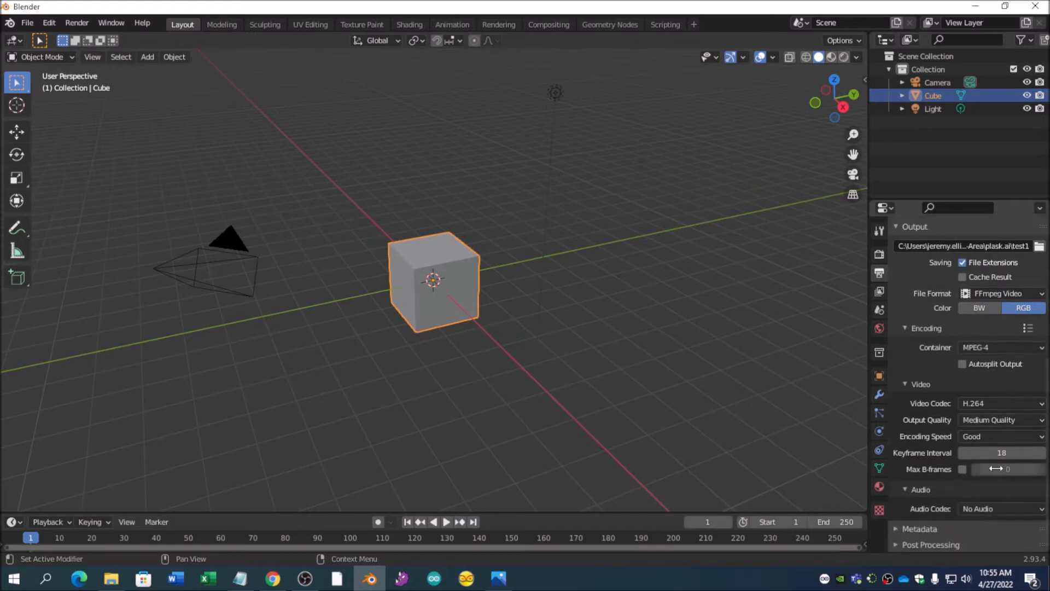
pyautogui.click(985, 509)
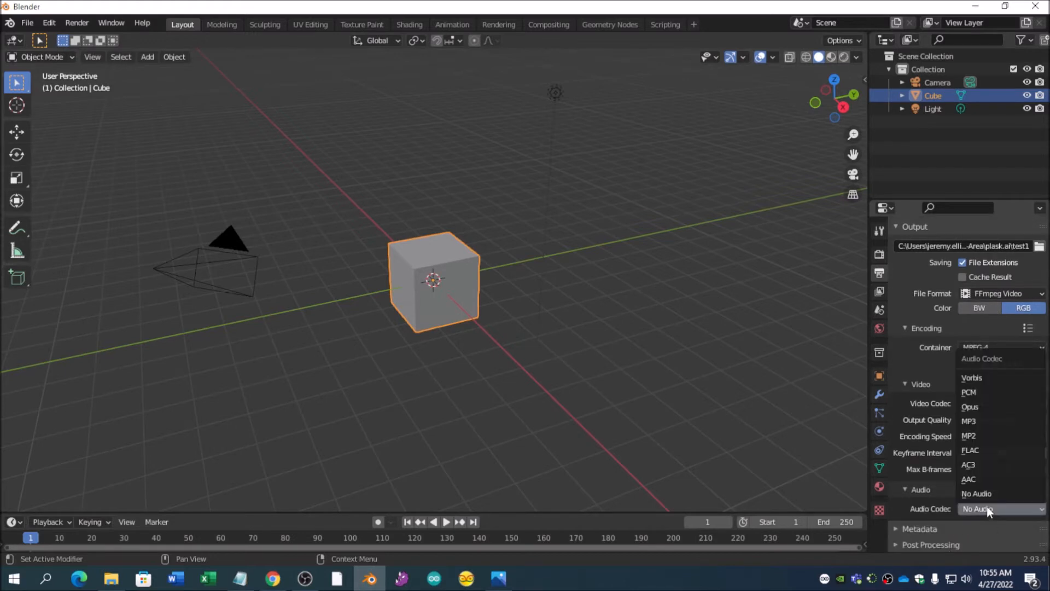
pyautogui.click(989, 423)
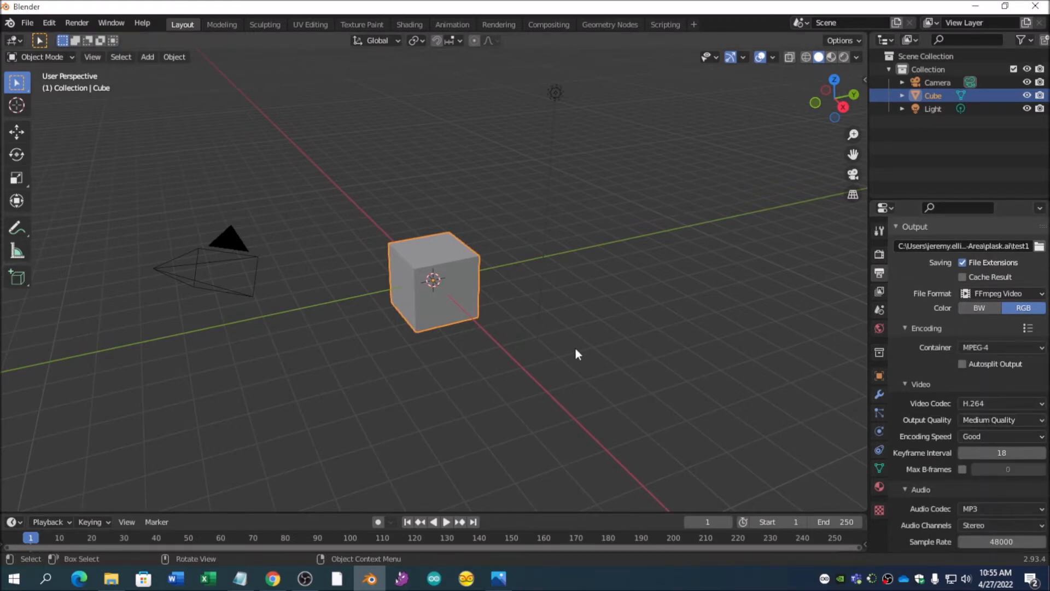
# - Import the animated knight from Knight (1).fbx in the Downloads folder into the scene
pyautogui.scroll(3, 575, 354)
pyautogui.scroll(-4, 574, 356)
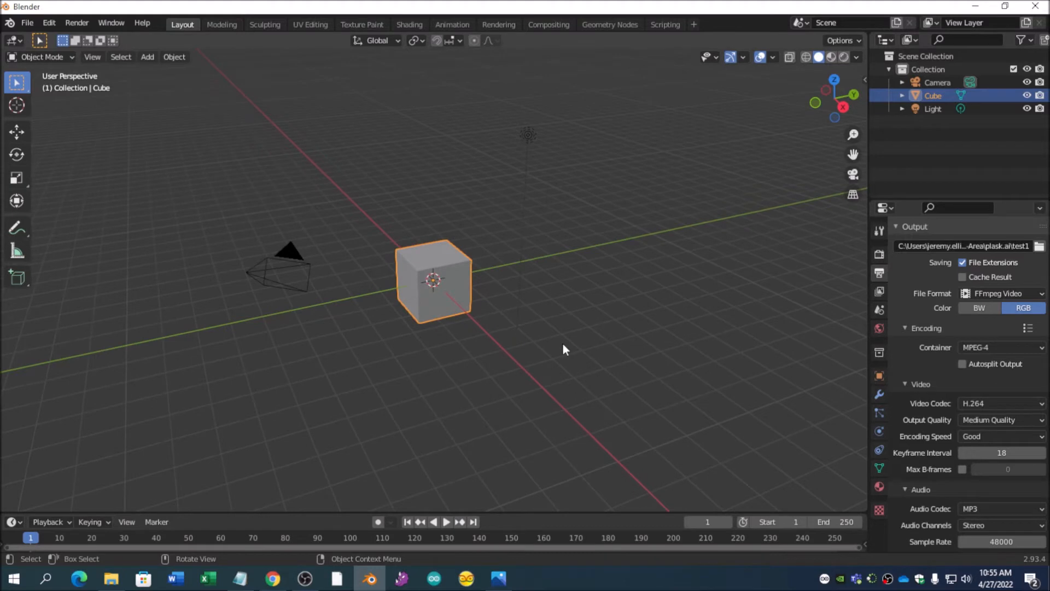
pyautogui.click(29, 24)
pyautogui.moveTo(70, 205)
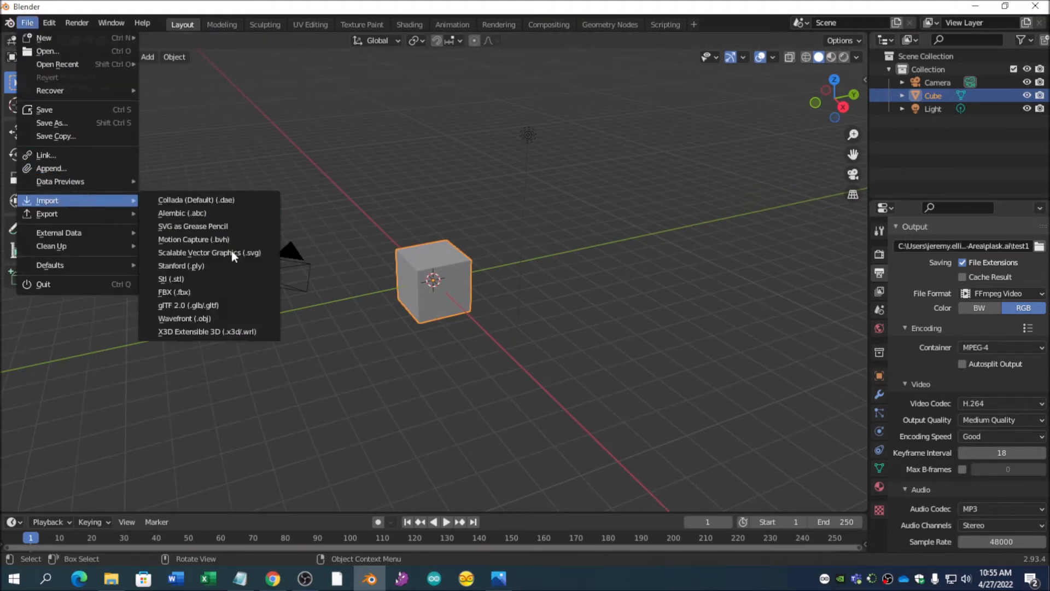
pyautogui.click(175, 292)
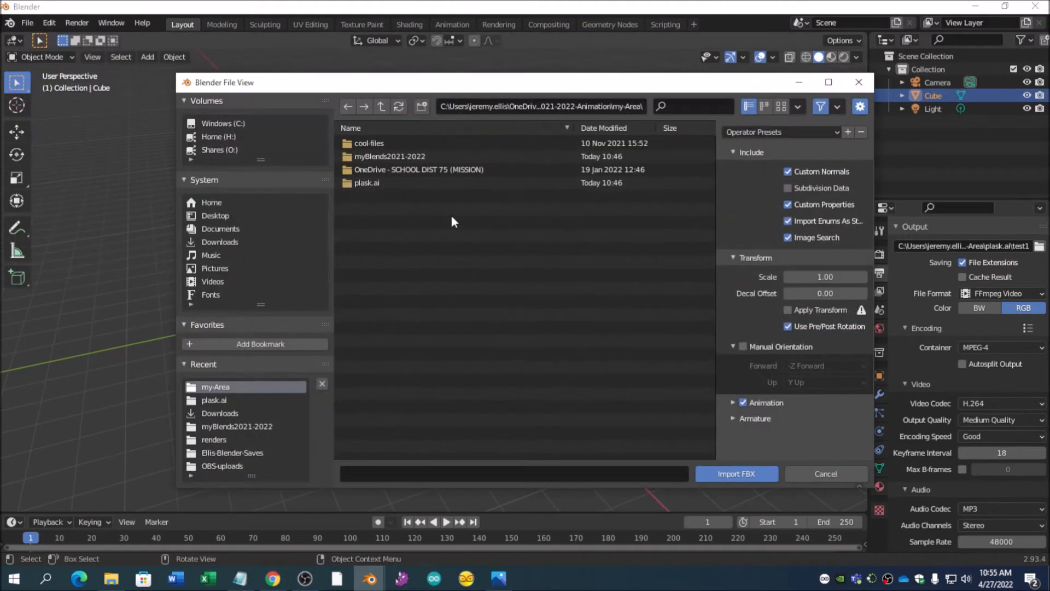
pyautogui.click(221, 242)
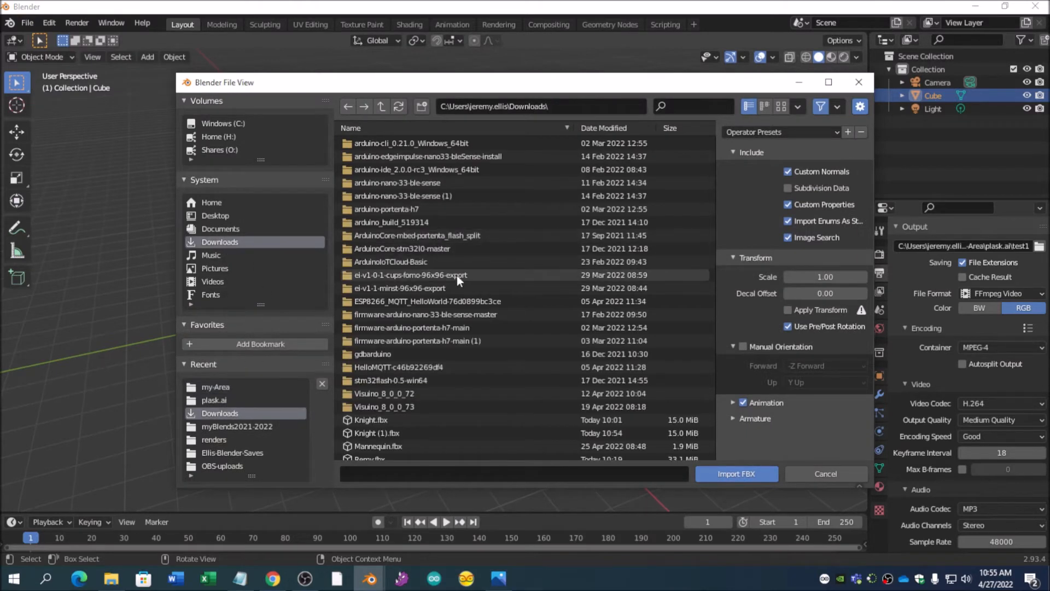
pyautogui.scroll(-5, 416, 279)
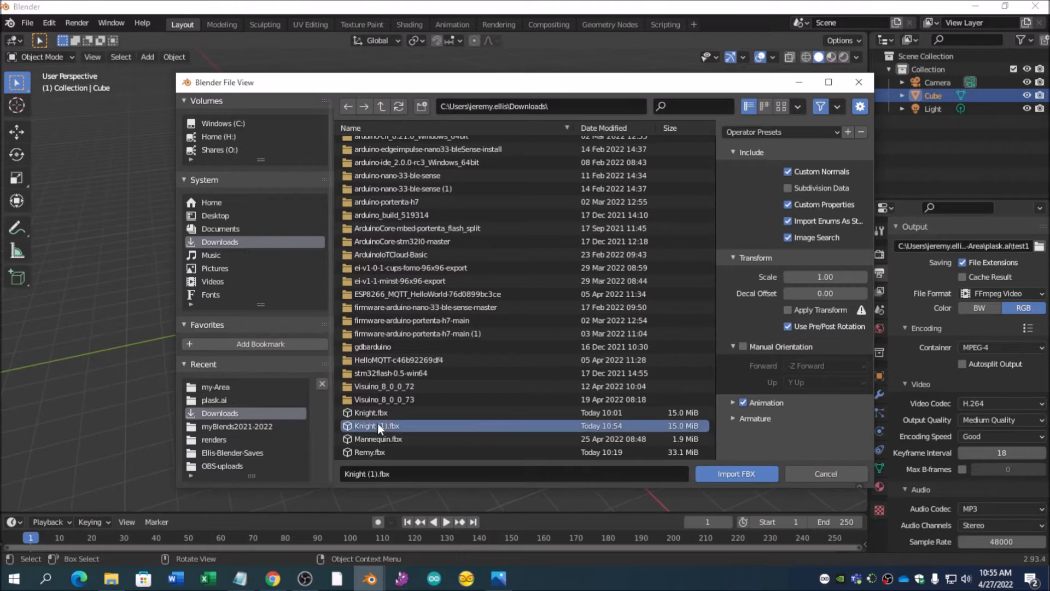
pyautogui.doubleClick(378, 425)
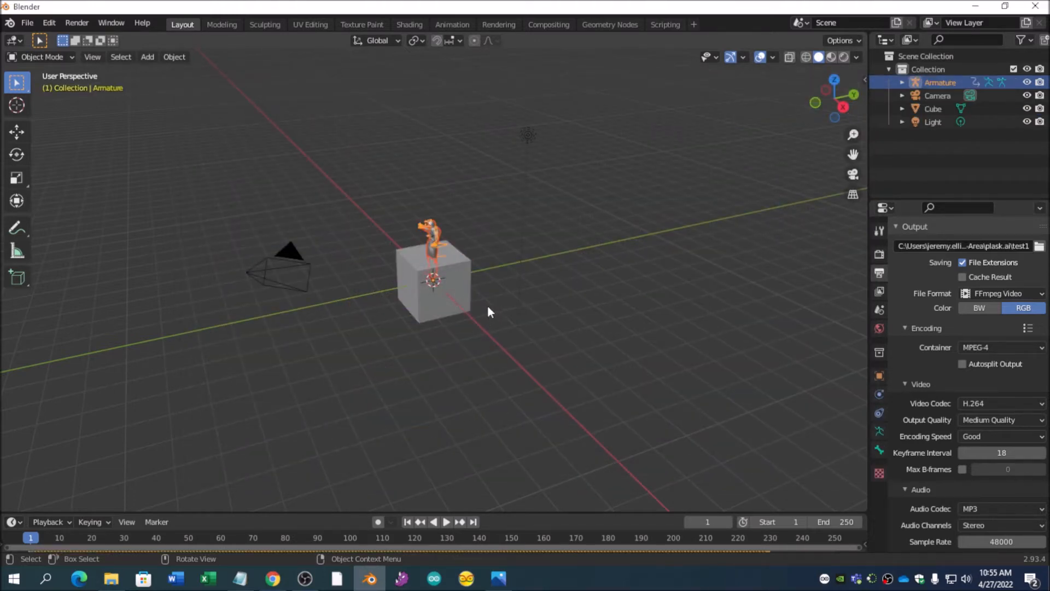
# - Move the default cube away from the knight so the character stands clear of it
pyautogui.press('g')
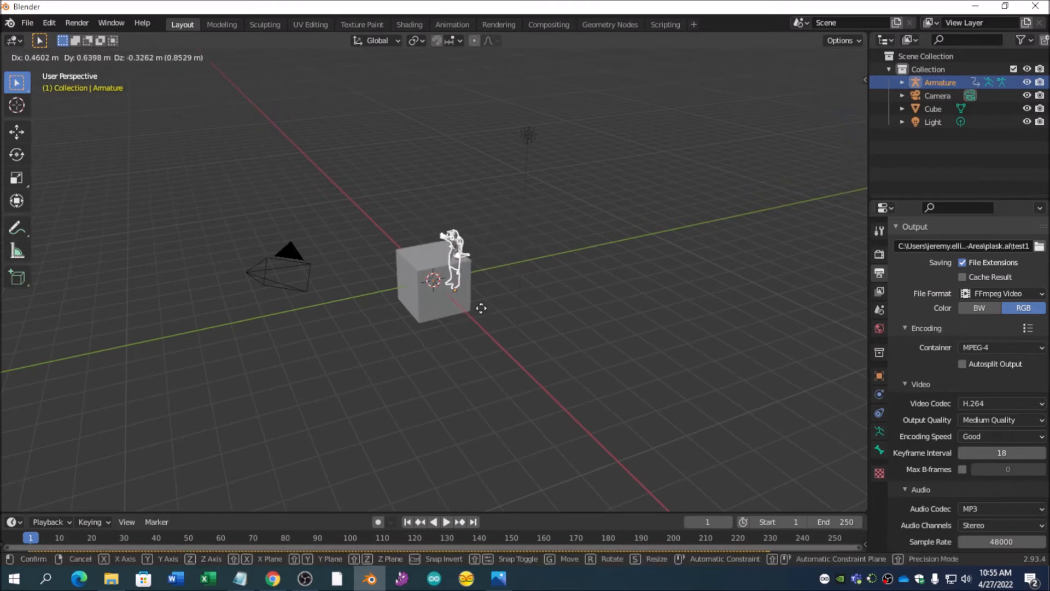
pyautogui.rightClick(484, 298)
pyautogui.click(462, 288)
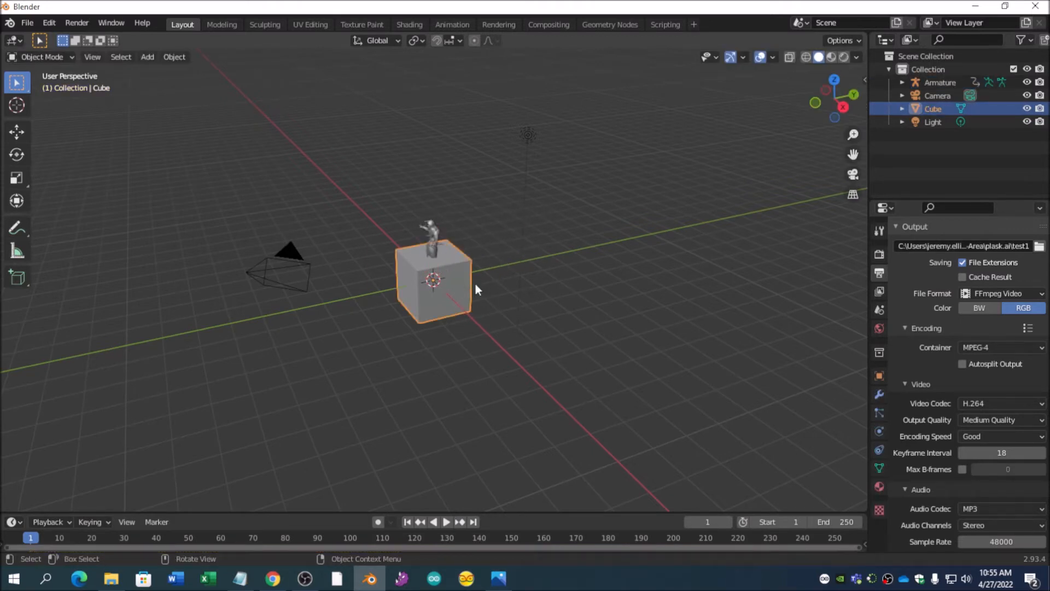
pyautogui.press('g')
pyautogui.click(488, 288)
# - Play the imported knight animation in the viewport and stop it after previewing the motion
pyautogui.scroll(5, 360, 336)
pyautogui.moveTo(361, 335); pyautogui.dragTo(450, 350, button='middle')
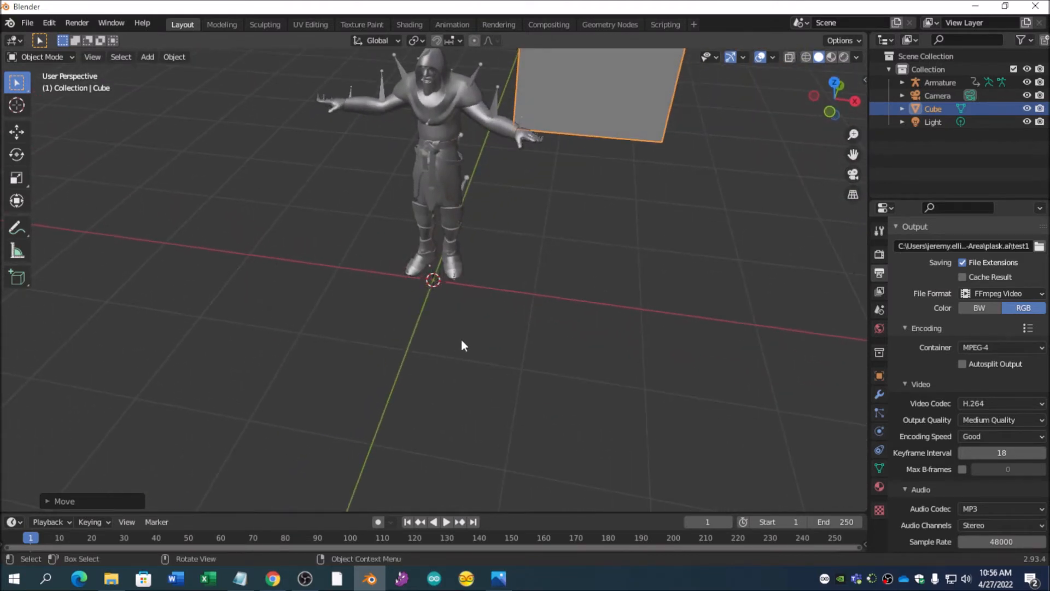
pyautogui.click(447, 521)
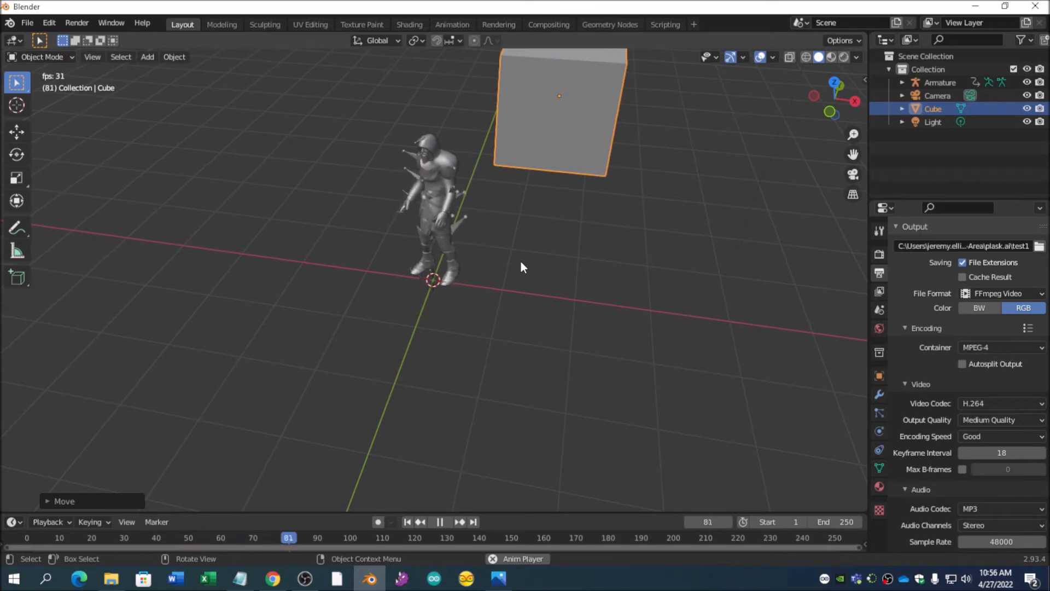
pyautogui.click(445, 520)
# - Reposition the cube directly behind the knight to serve as a backdrop
pyautogui.moveTo(542, 309); pyautogui.dragTo(569, 229, button='middle')
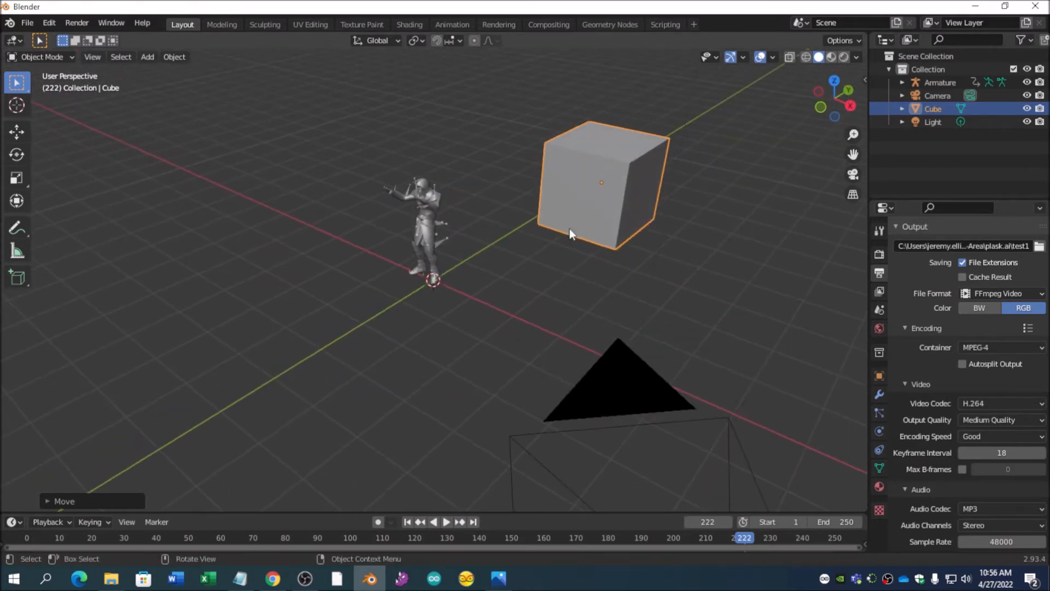
pyautogui.press('g')
pyautogui.click(519, 247)
# - Align the camera to a front view of the knight and move it so the whole character is framed
pyautogui.moveTo(519, 247); pyautogui.dragTo(568, 318, button='middle')
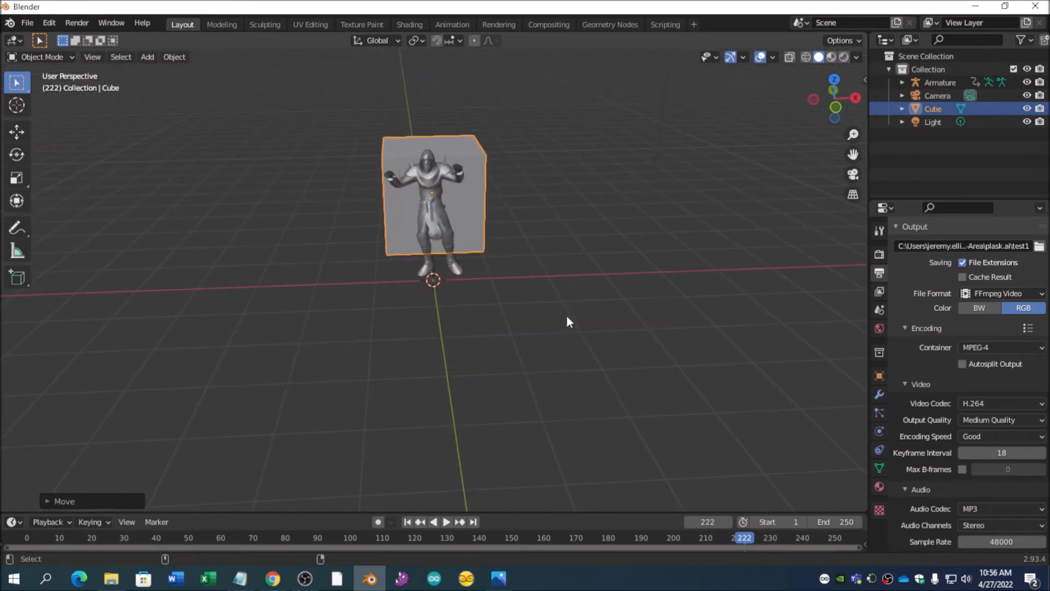
pyautogui.press('KP_0')
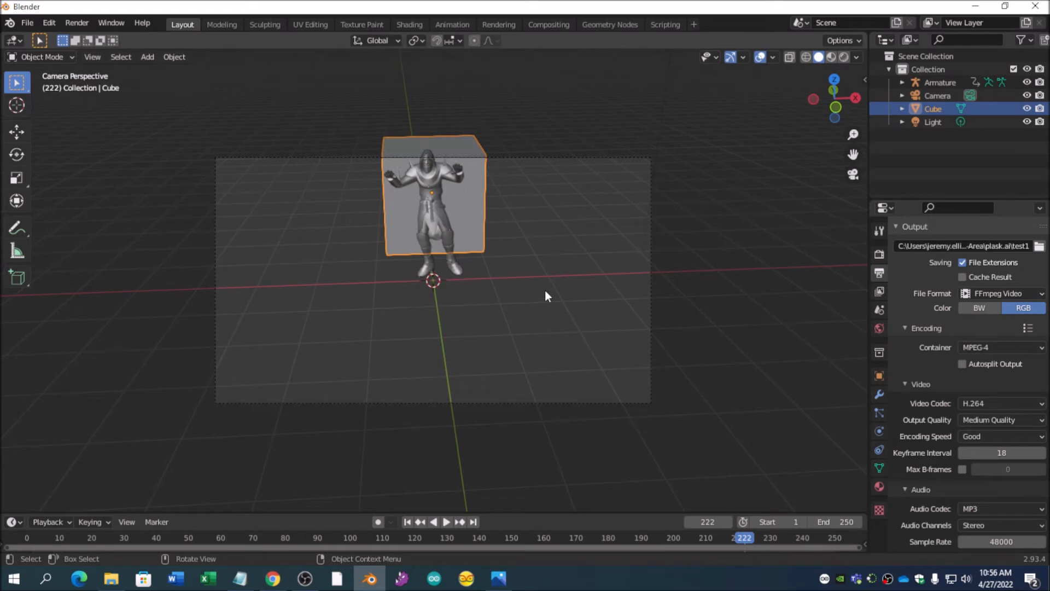
pyautogui.click(648, 299)
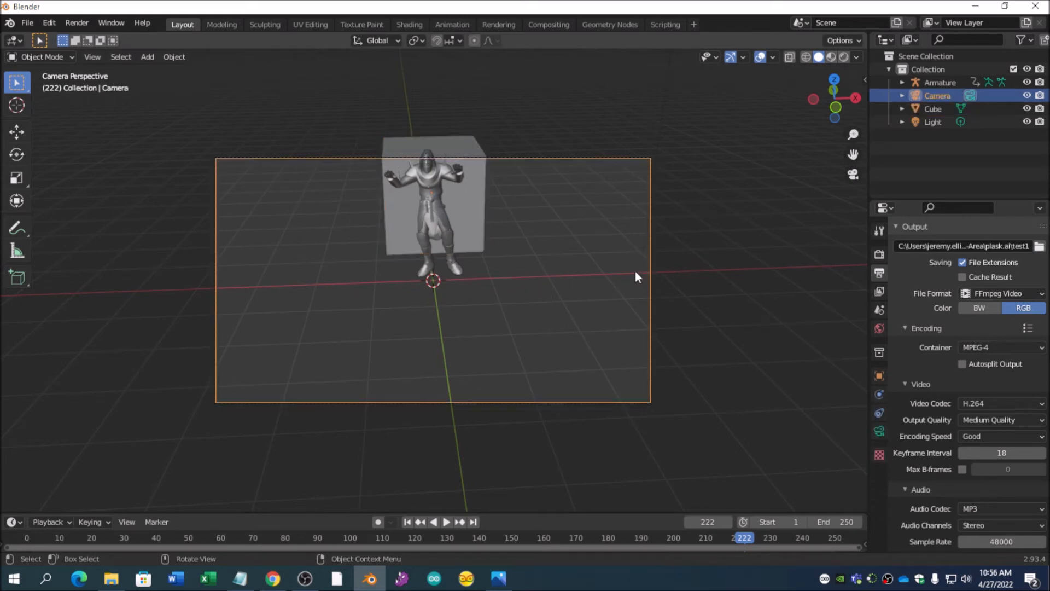
pyautogui.press('g')
pyautogui.click(533, 247)
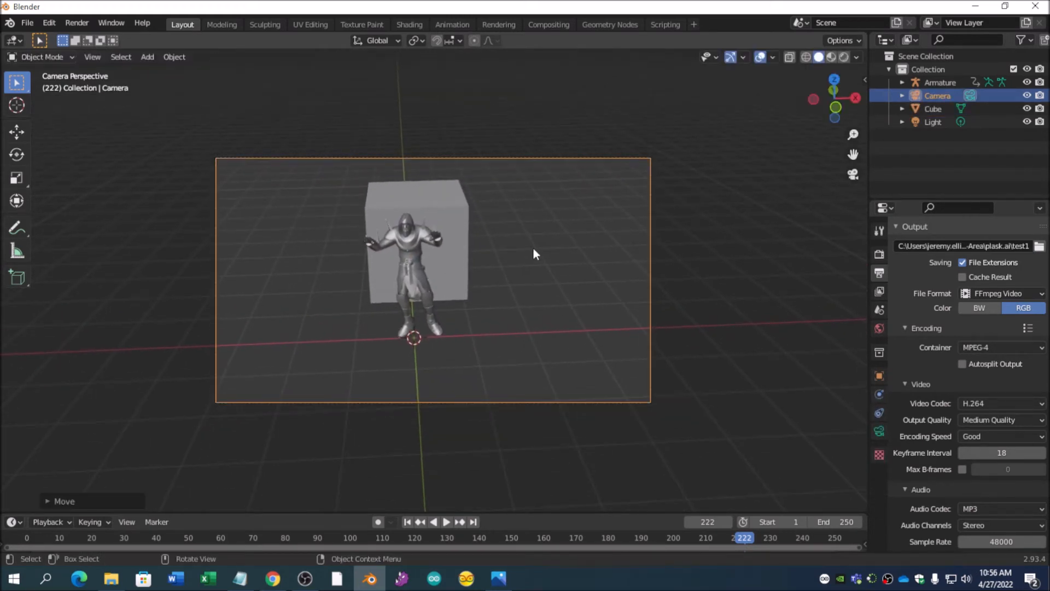
# - Flatten the cube along the Y axis to about 0.08 of its depth, forming a thin panel
pyautogui.click(464, 272)
pyautogui.moveTo(525, 292); pyautogui.dragTo(552, 328, button='middle')
pyautogui.press('s')
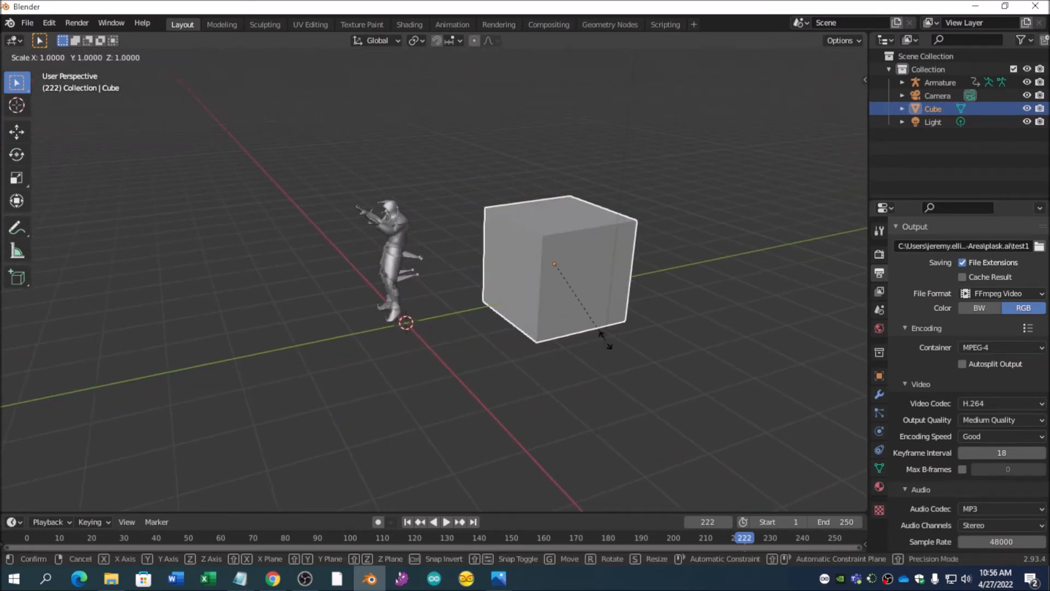
pyautogui.press('y')
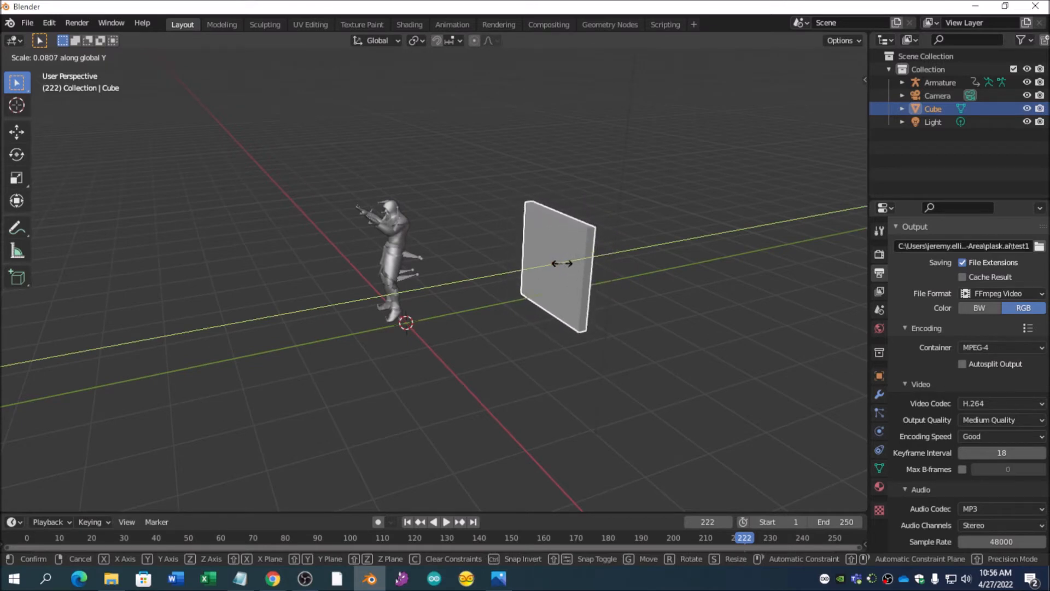
pyautogui.click(576, 275)
# - Scale the panel up into a large backdrop wall and thin it again along Y to about 0.05
pyautogui.press('s')
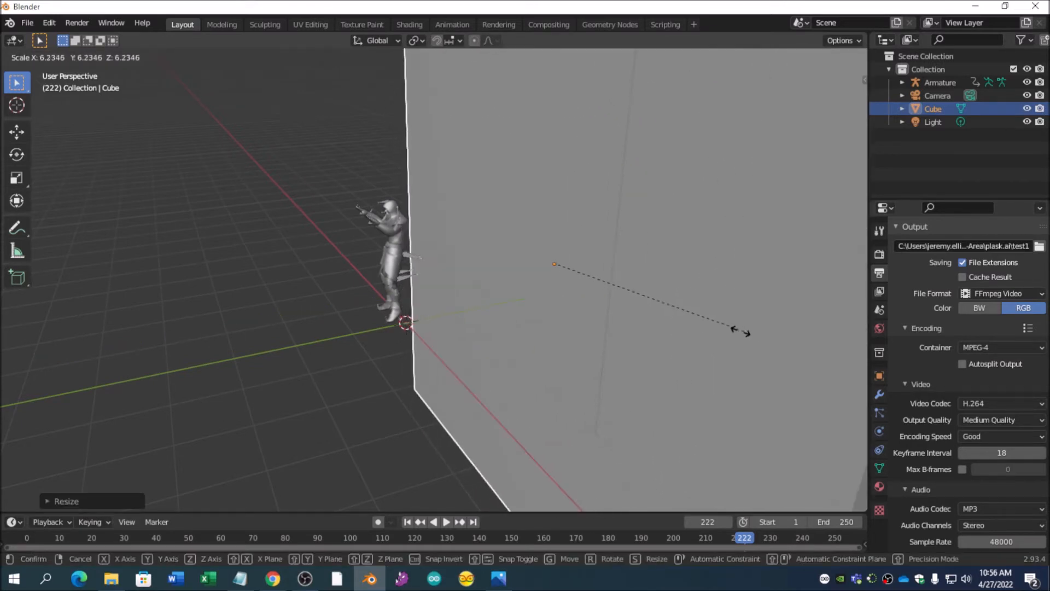
pyautogui.click(804, 411)
pyautogui.press('s')
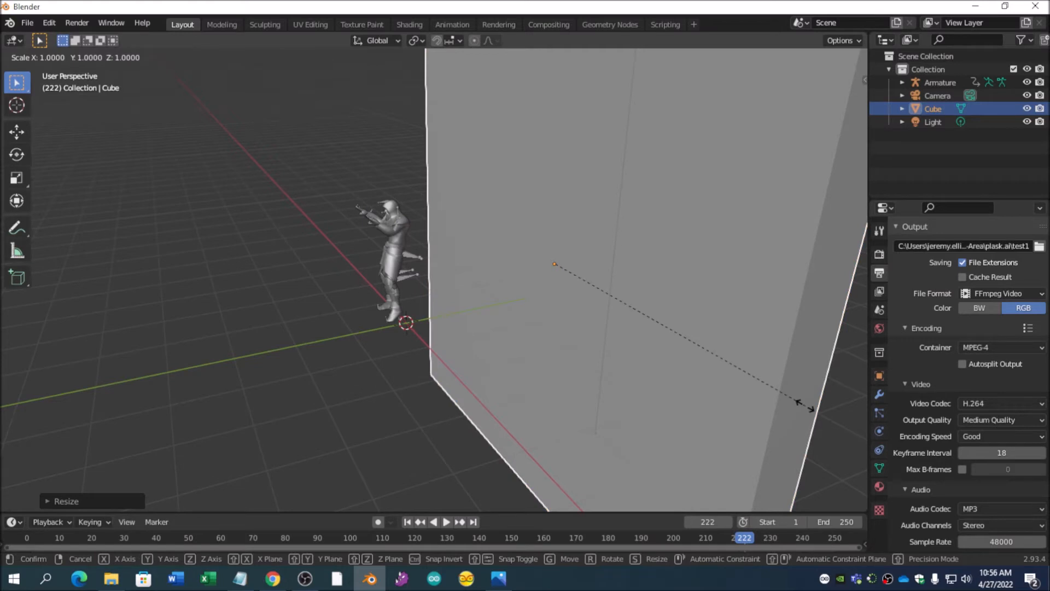
pyautogui.press('y')
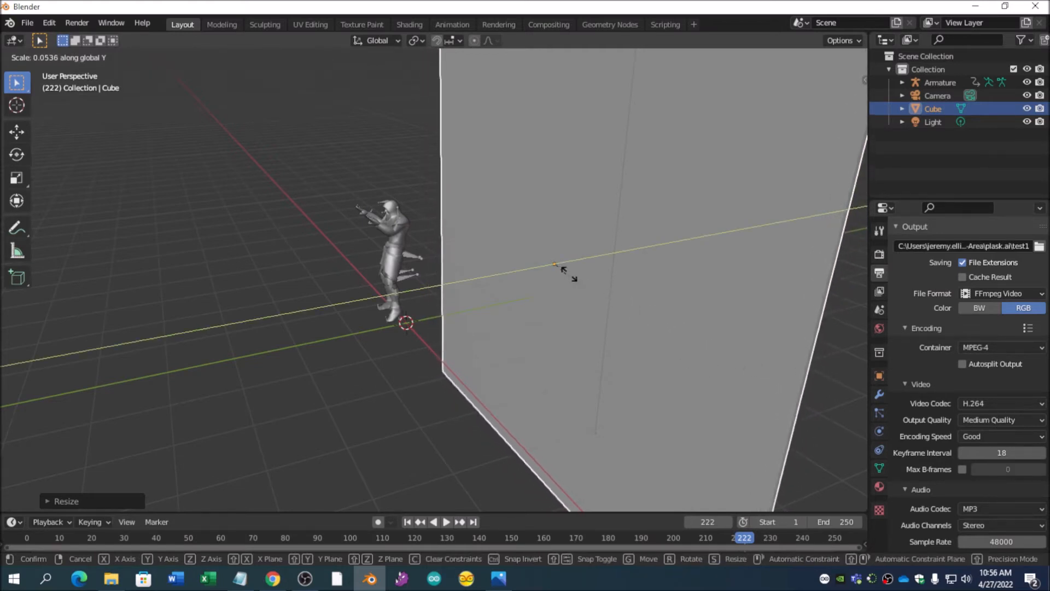
pyautogui.click(577, 277)
pyautogui.moveTo(647, 354); pyautogui.dragTo(676, 335, button='middle')
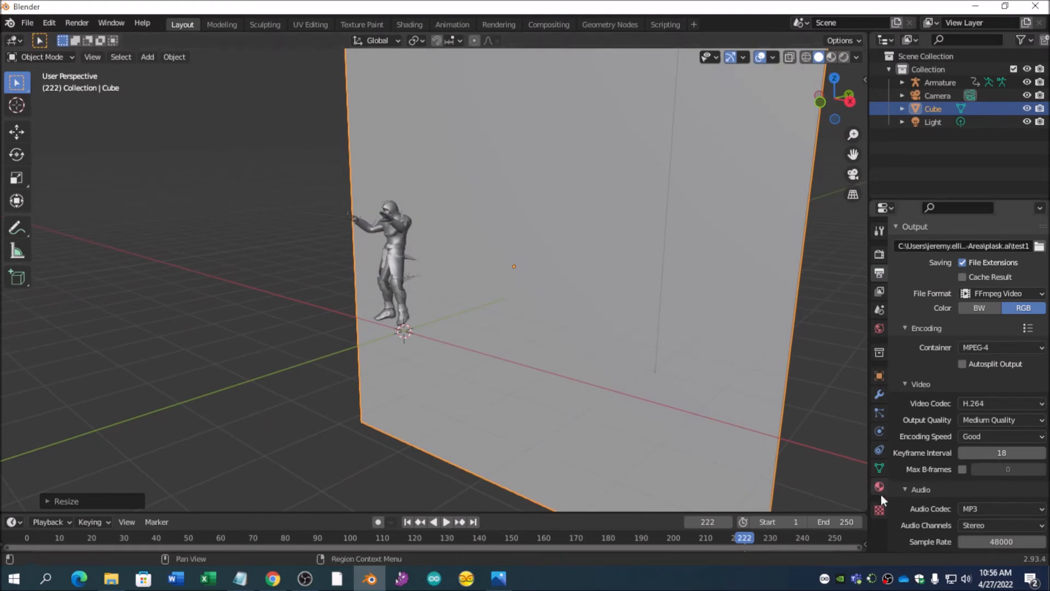
# - Set the subsurface color of the backdrop's material to pure green using RGB values
pyautogui.click(879, 485)
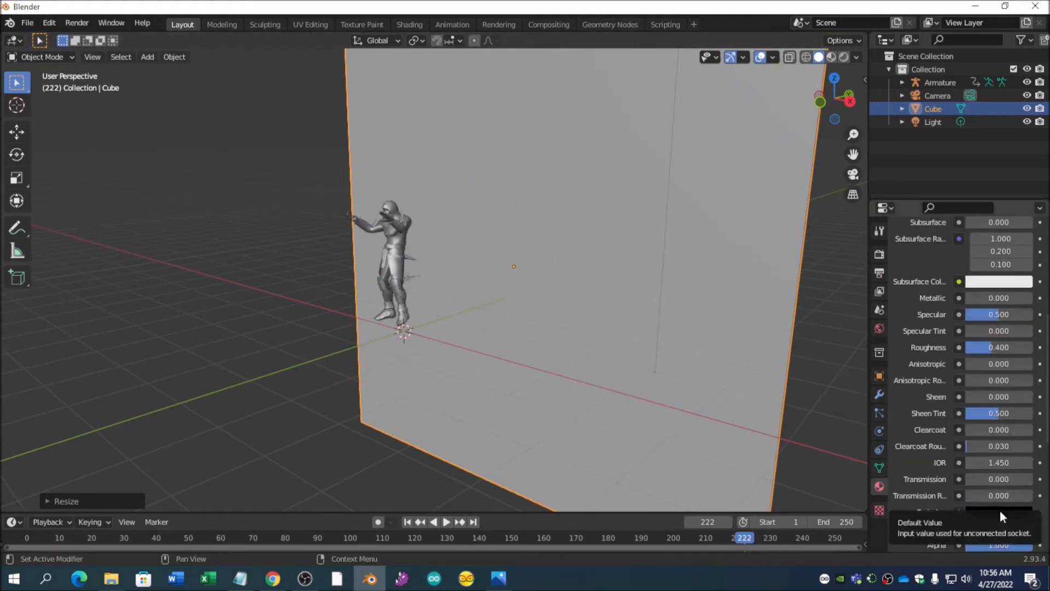
pyautogui.click(996, 282)
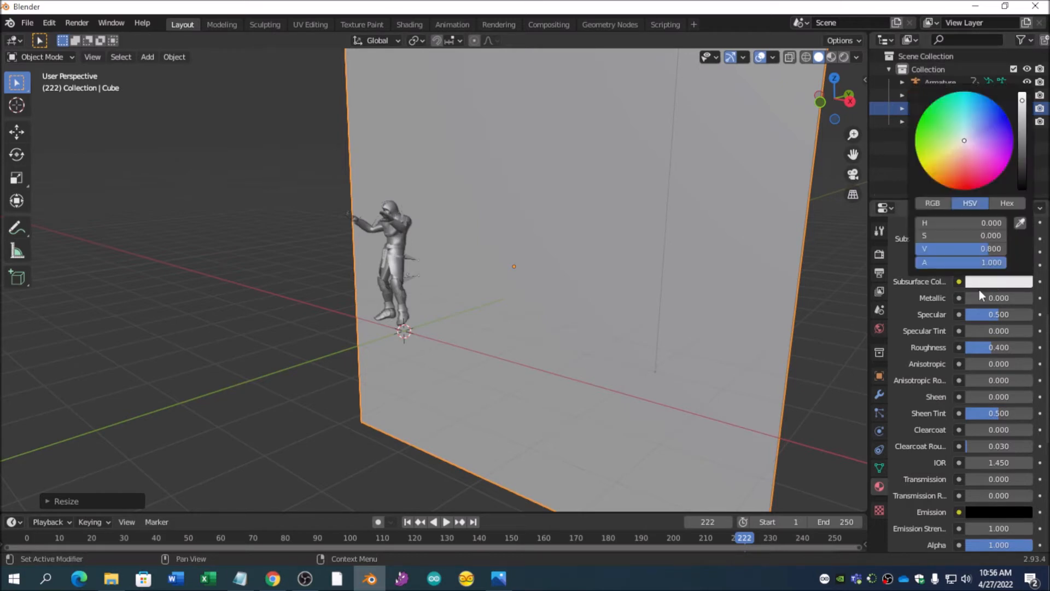
pyautogui.click(931, 204)
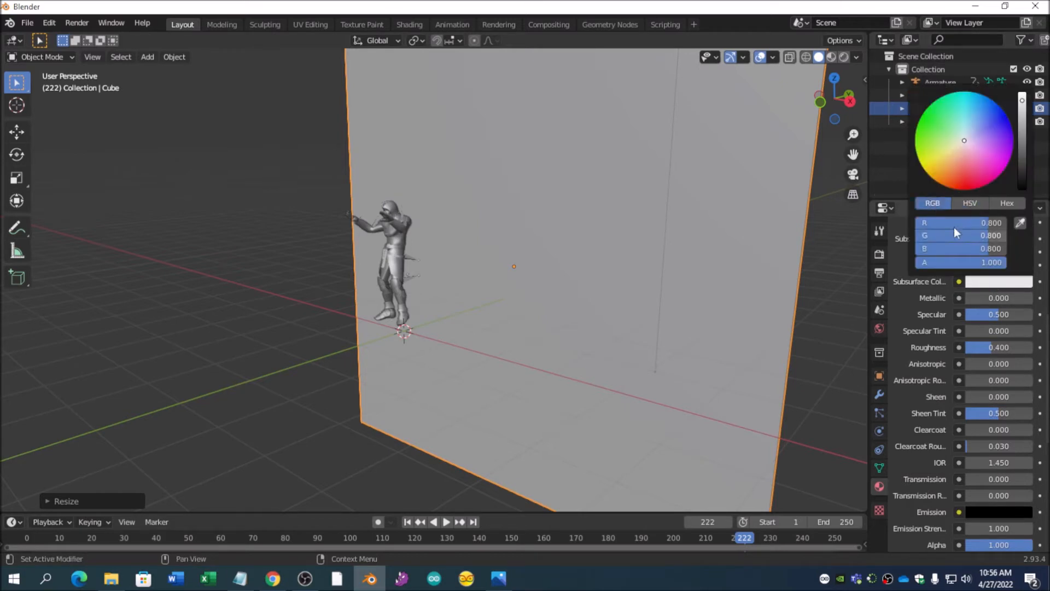
pyautogui.moveTo(990, 223); pyautogui.dragTo(917, 223)
pyautogui.moveTo(983, 237); pyautogui.dragTo(924, 249)
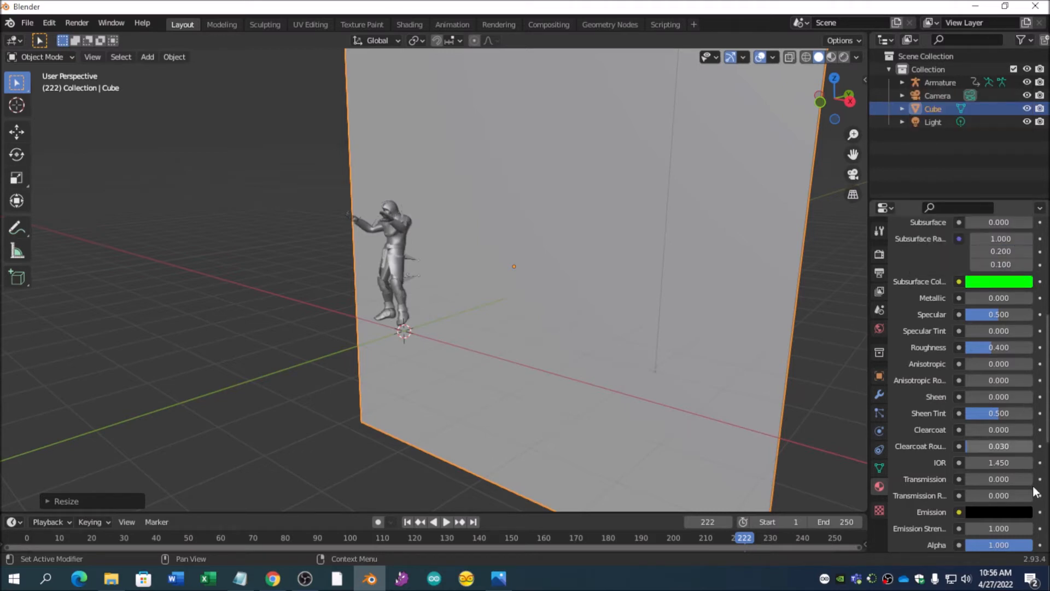
# - Set the backdrop material's emission color to pure green, with R 0, G 1 and B 0
pyautogui.click(1002, 511)
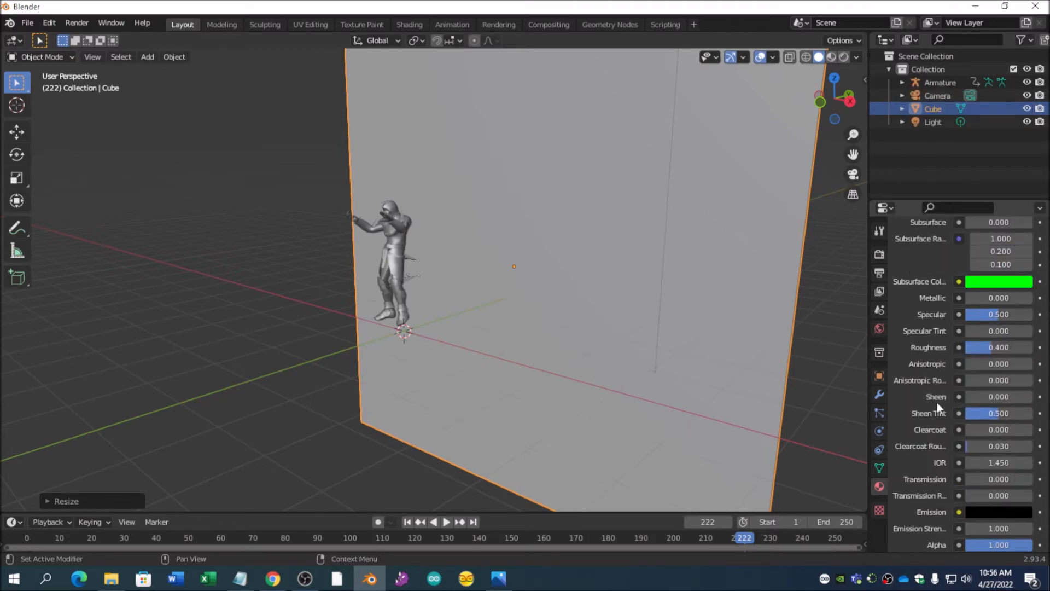
pyautogui.click(997, 506)
pyautogui.click(940, 452)
pyautogui.moveTo(923, 466); pyautogui.dragTo(1005, 466)
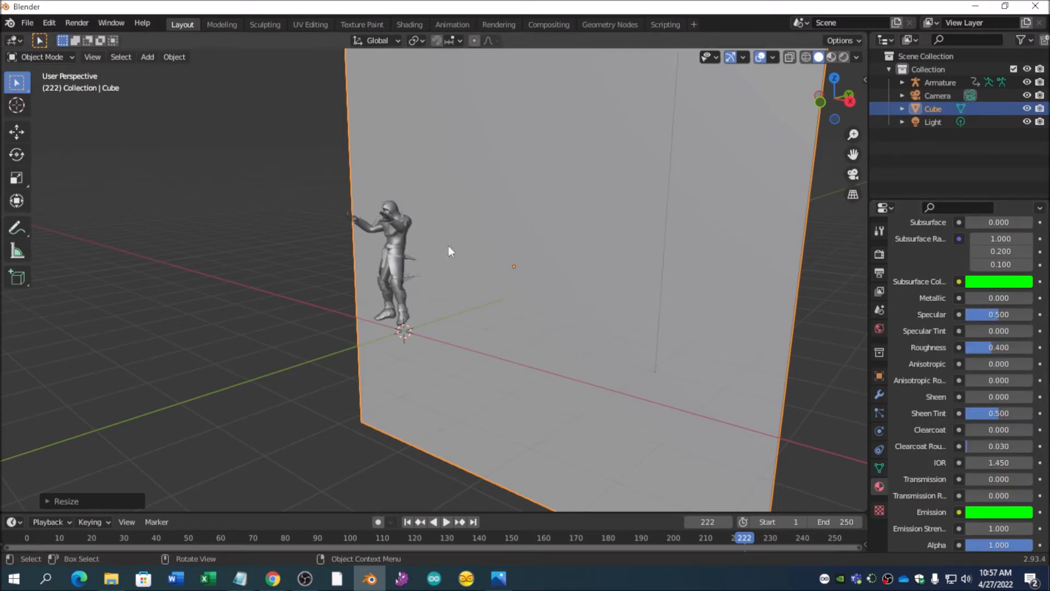
# - Show the scene in material preview shading and check the green backdrop's emission and subsurface colors from the front
pyautogui.scroll(-4, 630, 354)
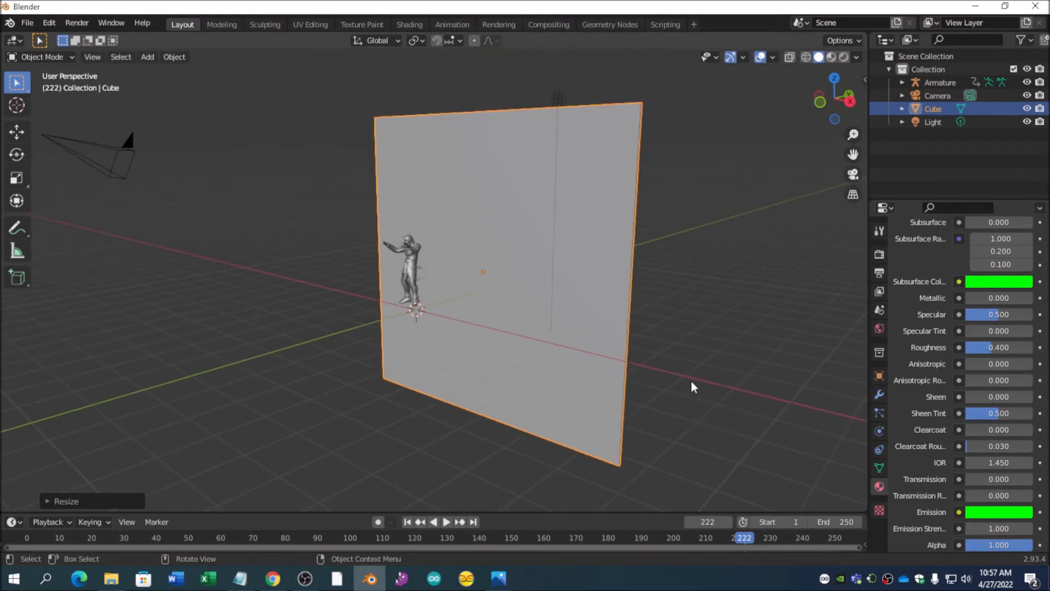
pyautogui.press('z')
pyautogui.click(691, 457)
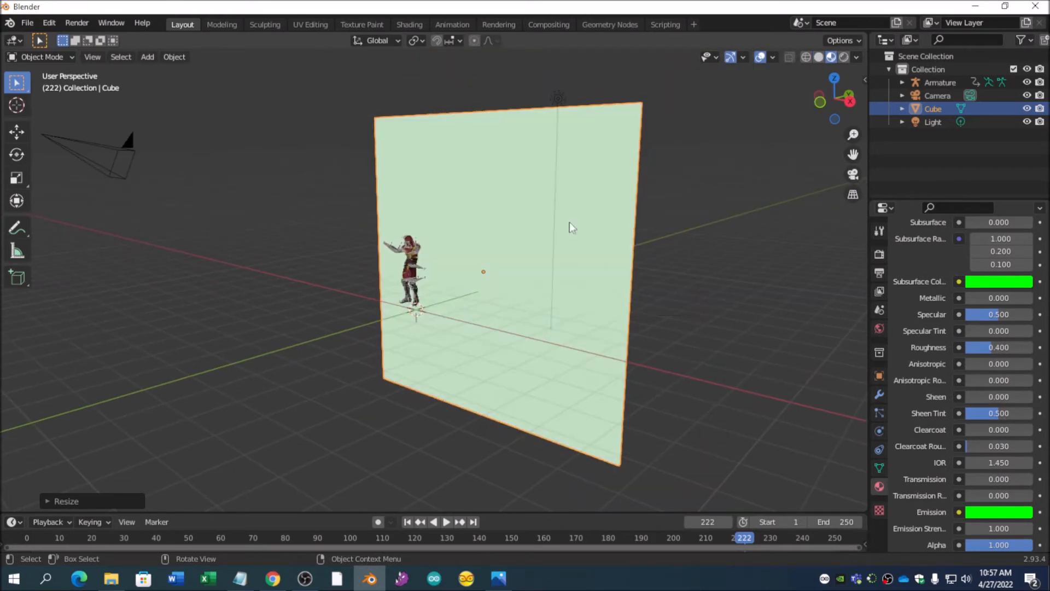
pyautogui.click(753, 339)
pyautogui.moveTo(753, 339); pyautogui.dragTo(795, 338, button='middle')
pyautogui.click(992, 514)
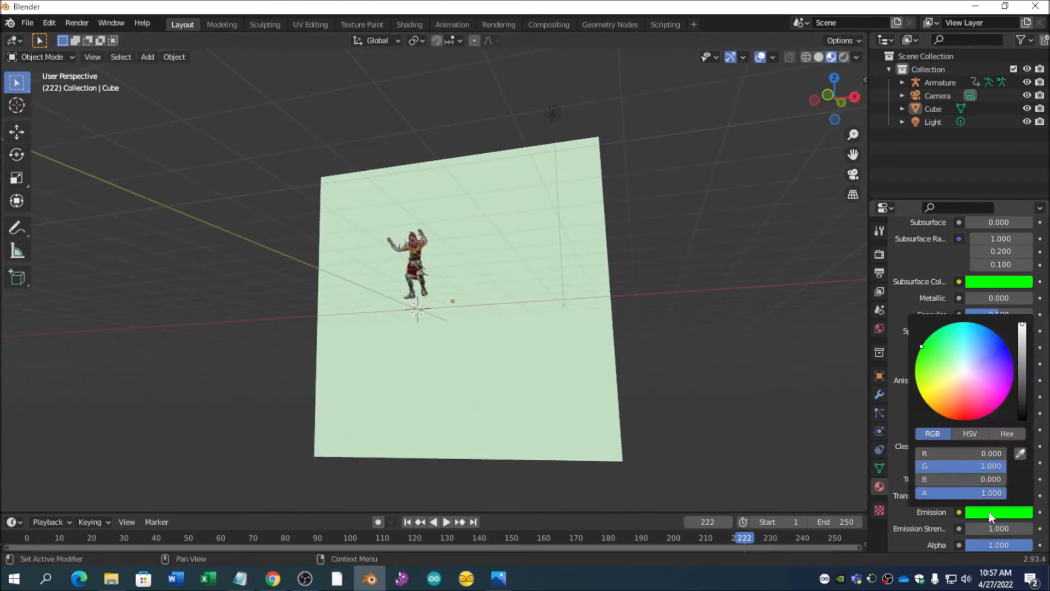
pyautogui.click(993, 281)
pyautogui.moveTo(745, 353); pyautogui.dragTo(698, 271, button='middle')
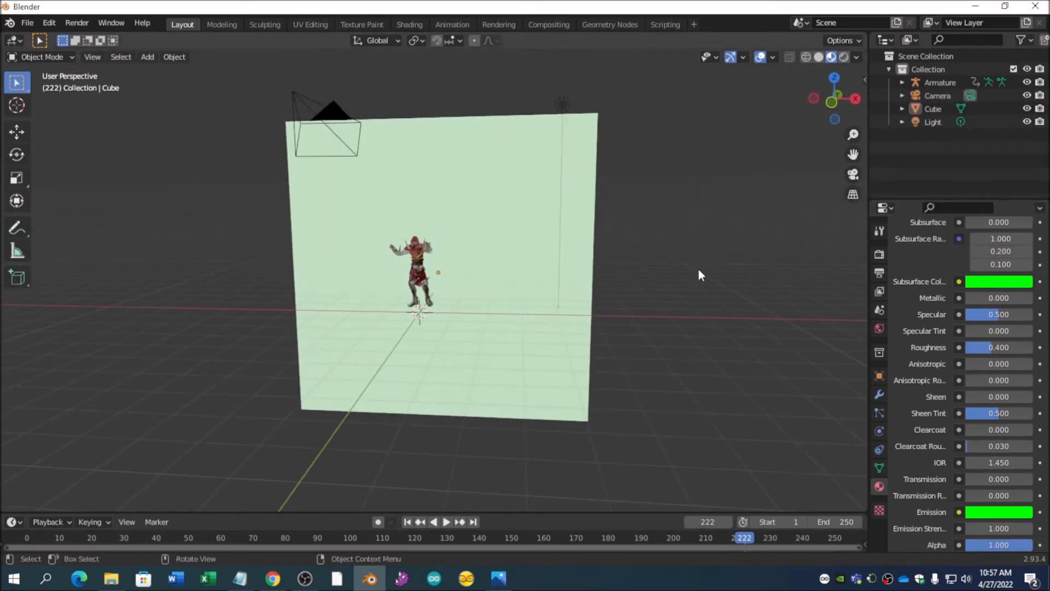
pyautogui.scroll(-3, 693, 270)
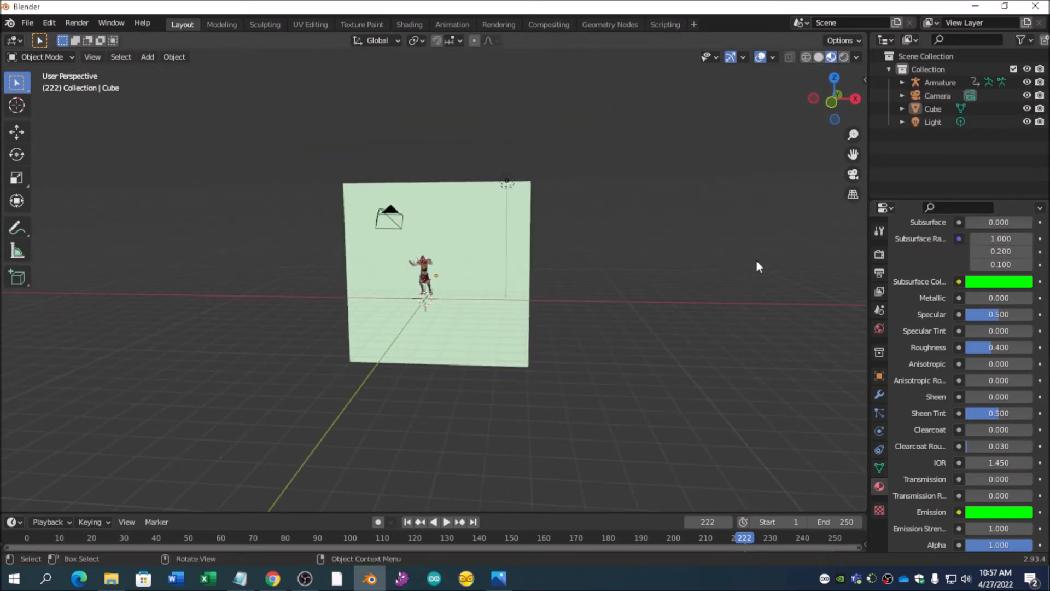
pyautogui.scroll(2, 689, 300)
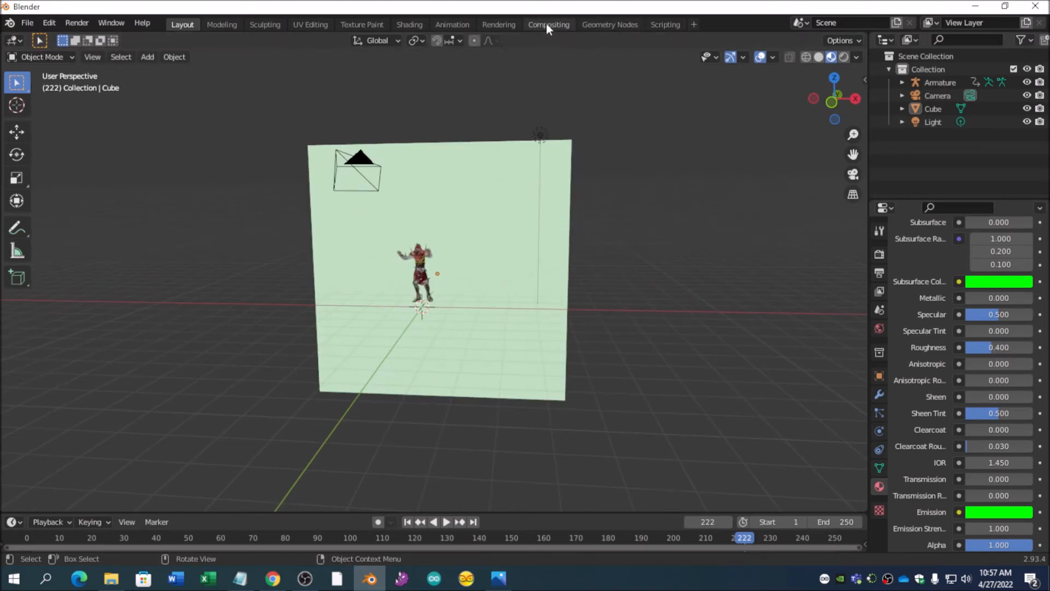
# - Enable Use Nodes in the Compositing workspace and shift the Render Layers and Composite nodes aside to free up space
pyautogui.click(547, 25)
pyautogui.click(144, 41)
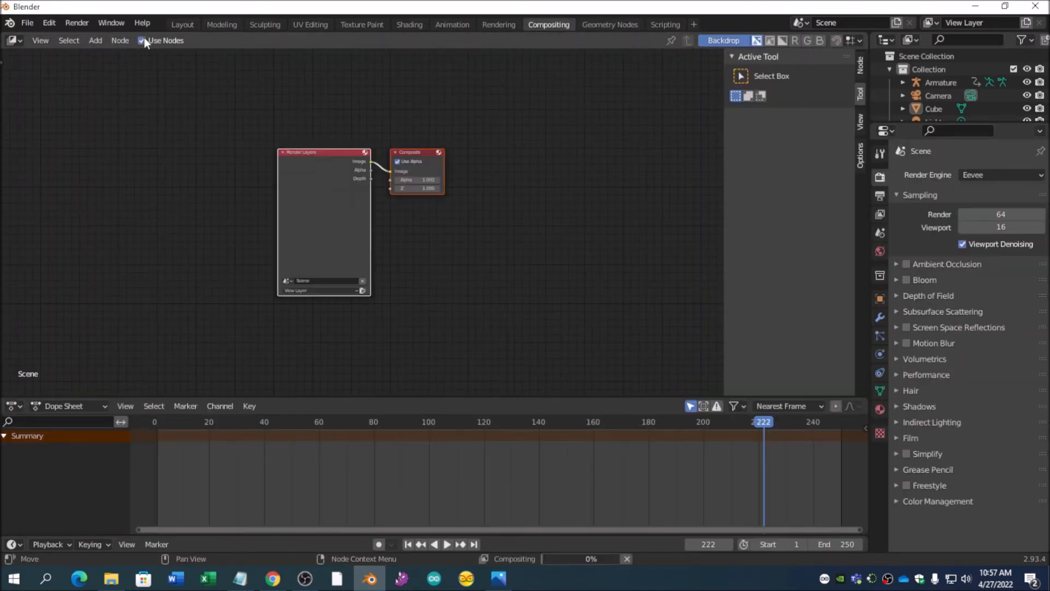
pyautogui.moveTo(340, 150); pyautogui.dragTo(95, 223)
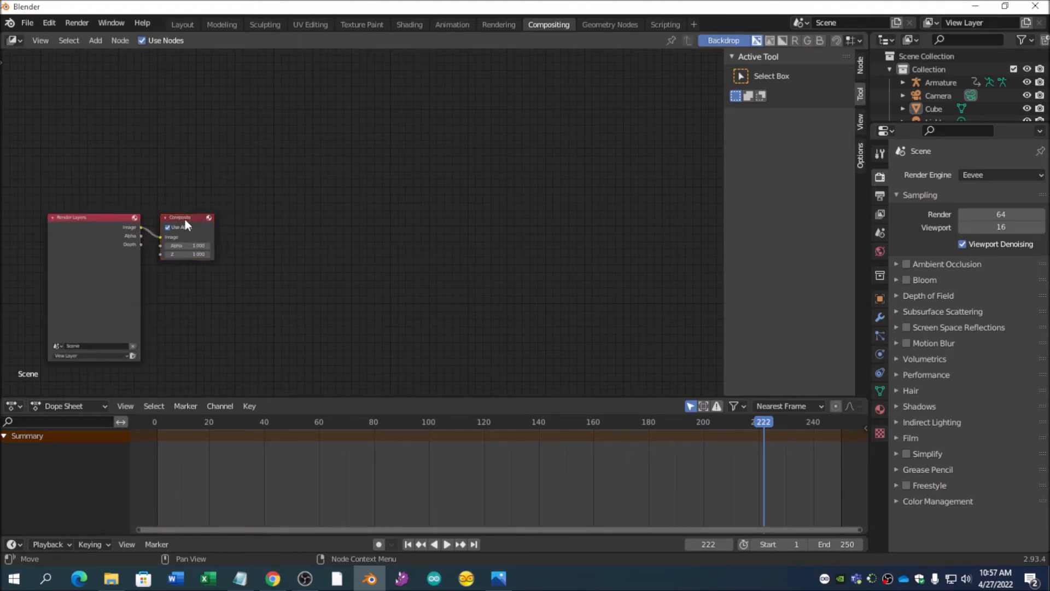
# - Move the Composite node far away from Render Layers and add a Movie Clip input node above Render Layers
pyautogui.moveTo(186, 218); pyautogui.dragTo(640, 180)
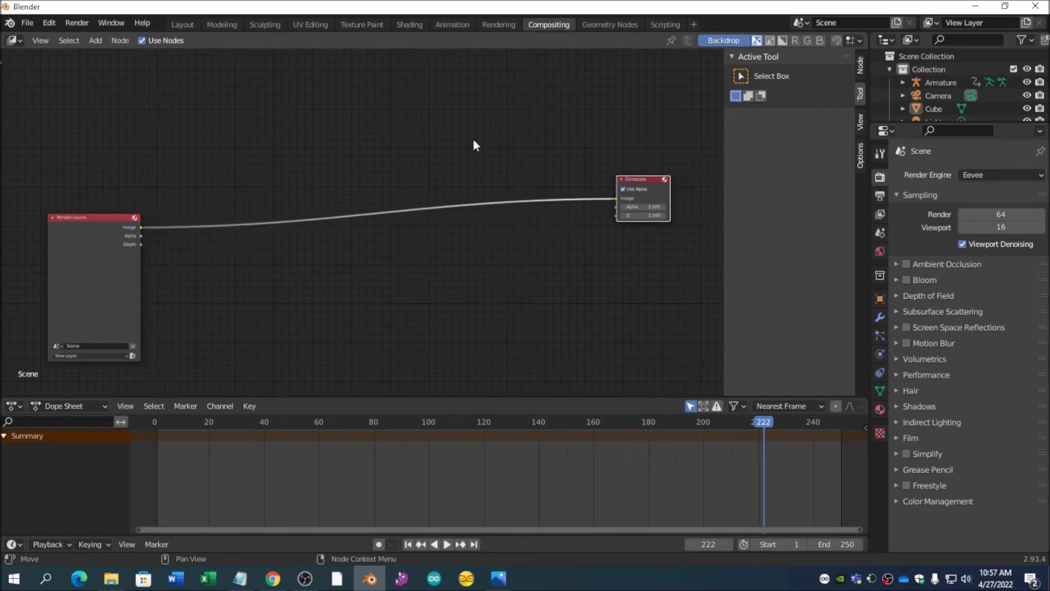
pyautogui.click(95, 40)
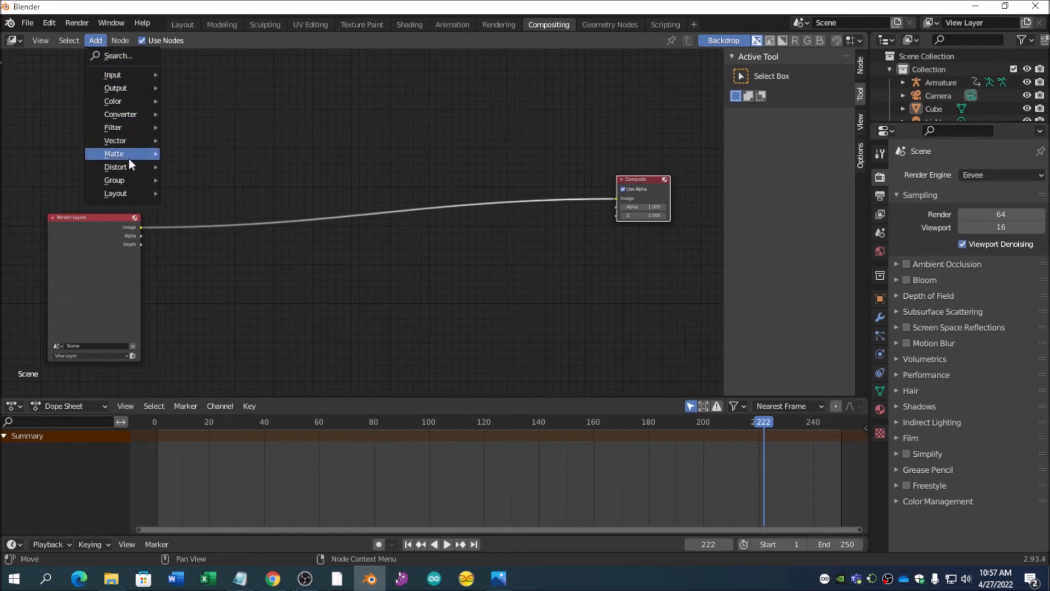
pyautogui.moveTo(143, 75)
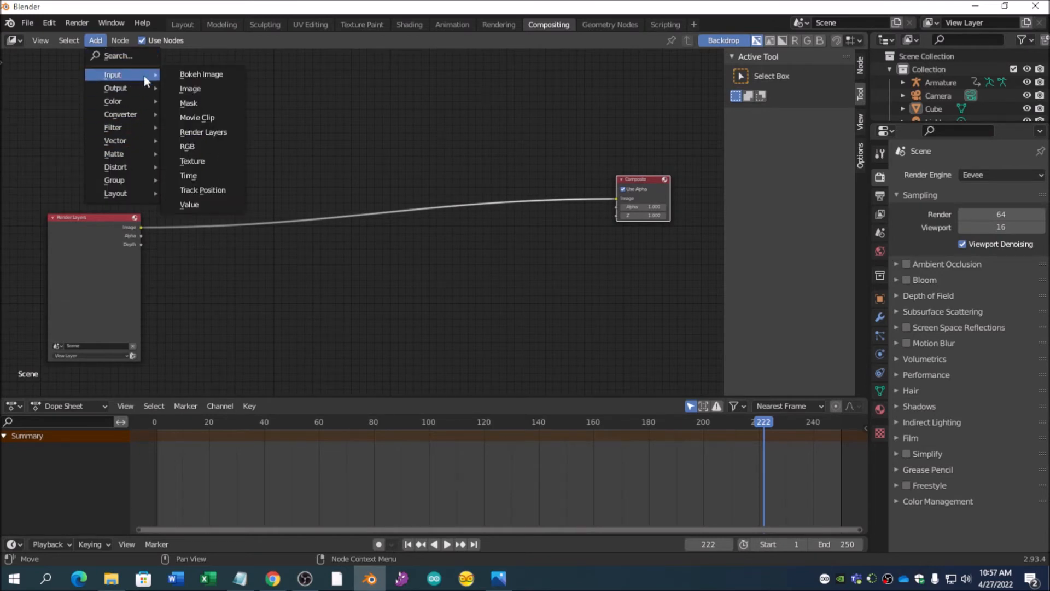
pyautogui.click(191, 118)
pyautogui.click(84, 172)
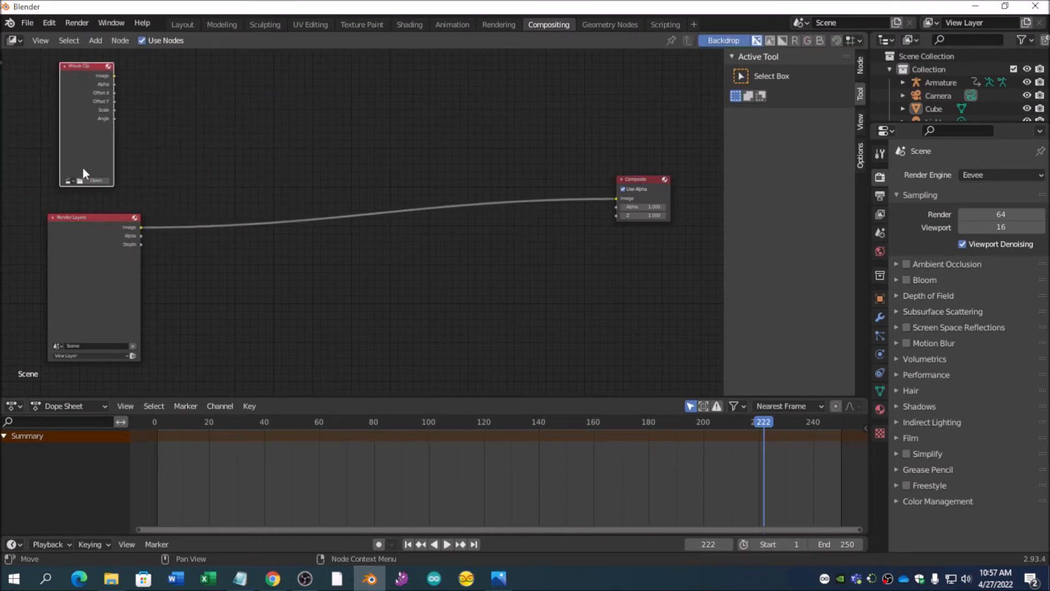
# - Load the clip 20220427_092645.mp4 from the plask.ai folder into the Movie Clip node
pyautogui.click(95, 181)
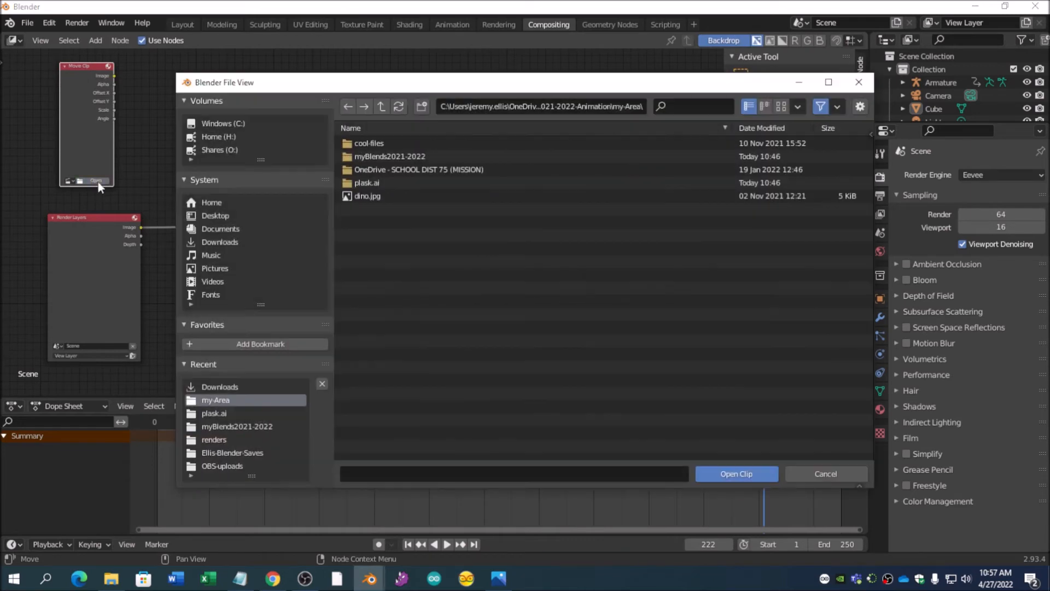
pyautogui.click(355, 183)
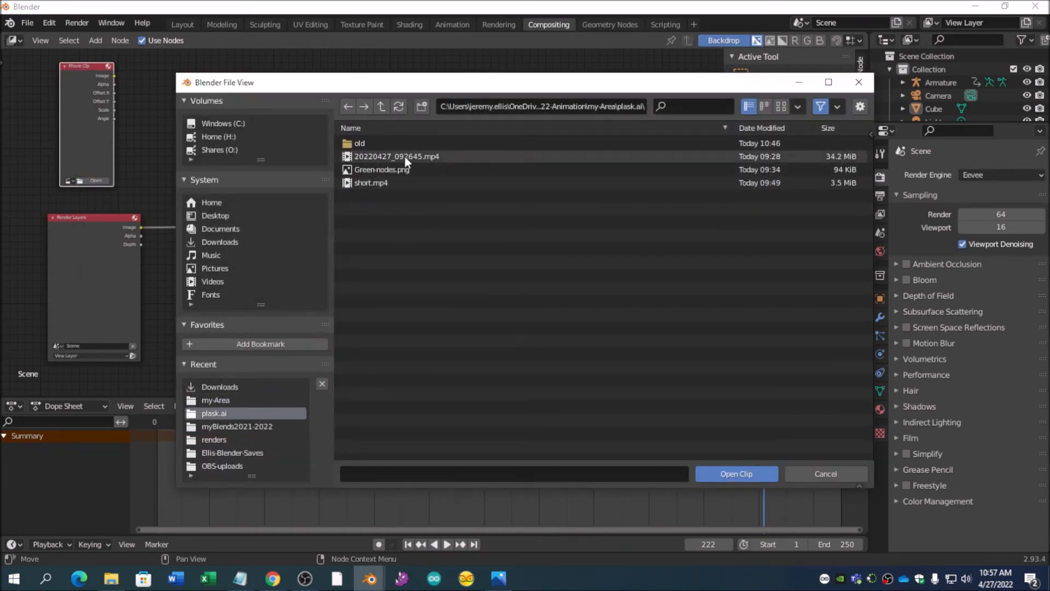
pyautogui.doubleClick(402, 156)
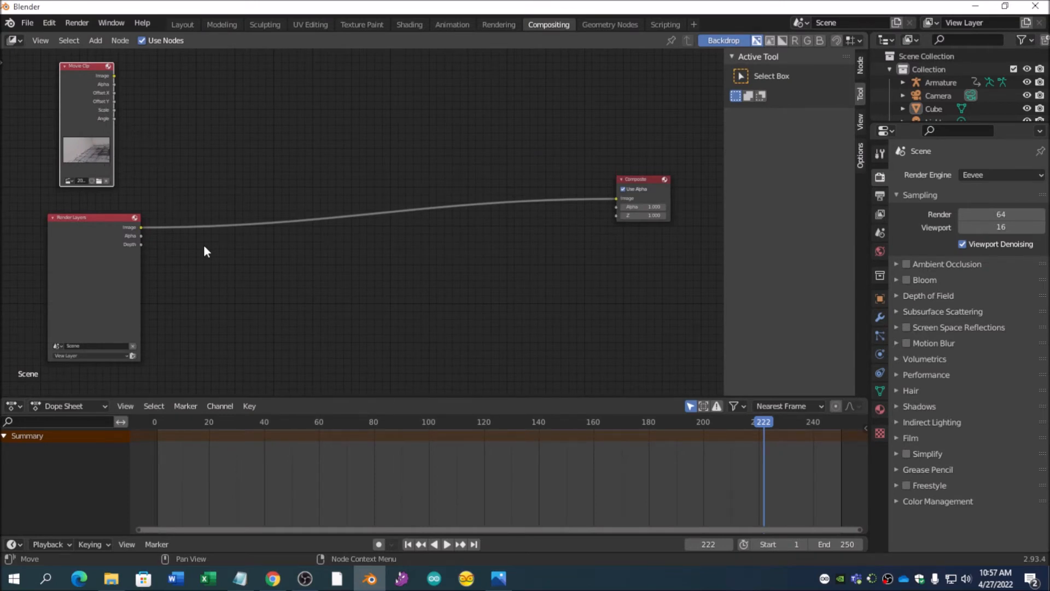
# - Add an Alpha Over node onto the link between Render Layers and Composite
pyautogui.click(97, 40)
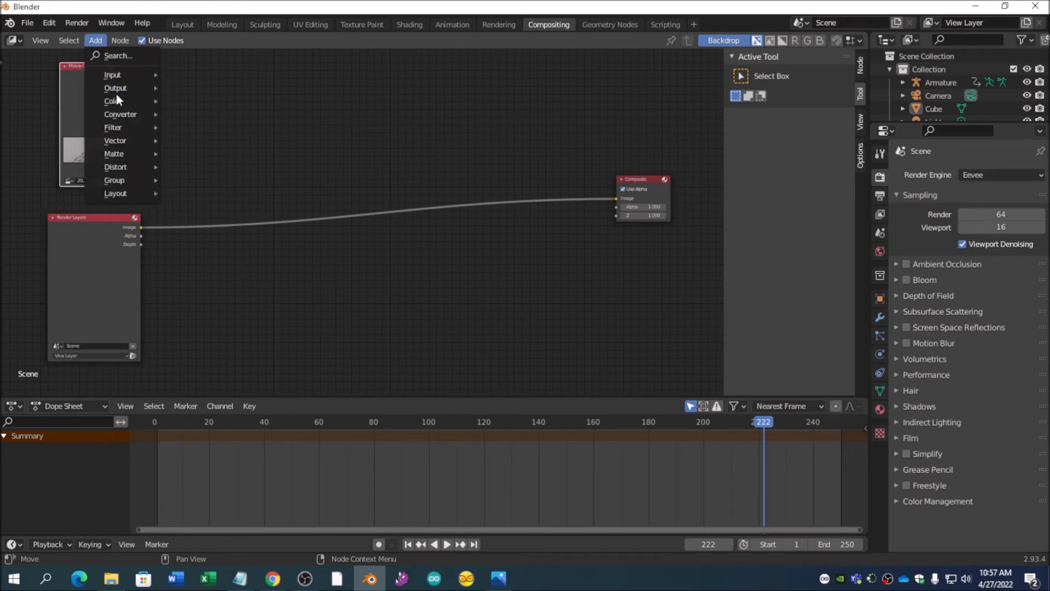
pyautogui.moveTo(131, 101)
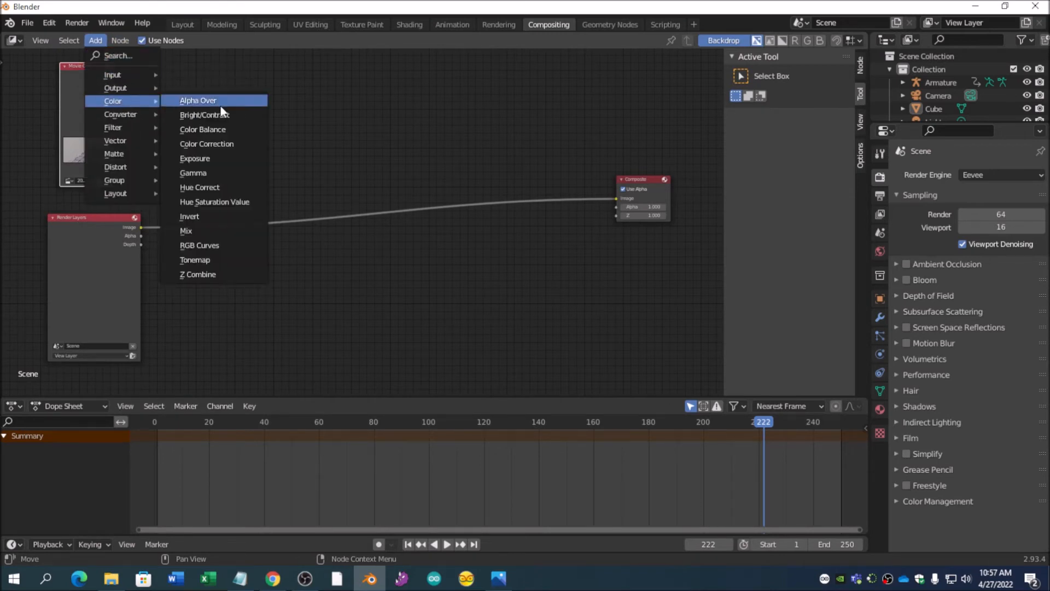
pyautogui.click(217, 104)
pyautogui.click(200, 218)
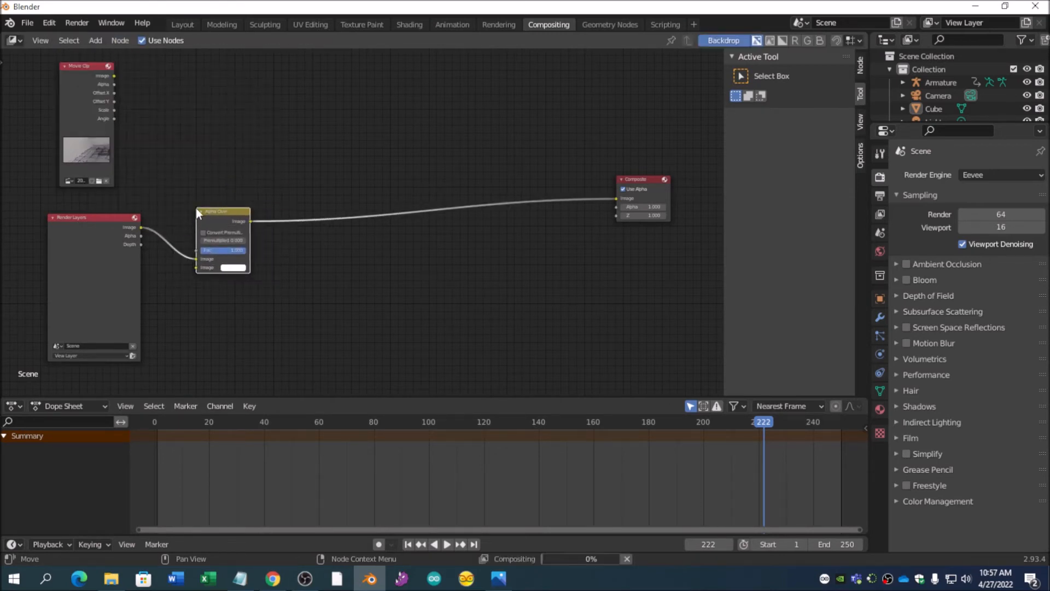
# - Add a Channel Key node and insert it between Render Layers and Alpha Over, moving Alpha Over closer to Composite
pyautogui.click(96, 40)
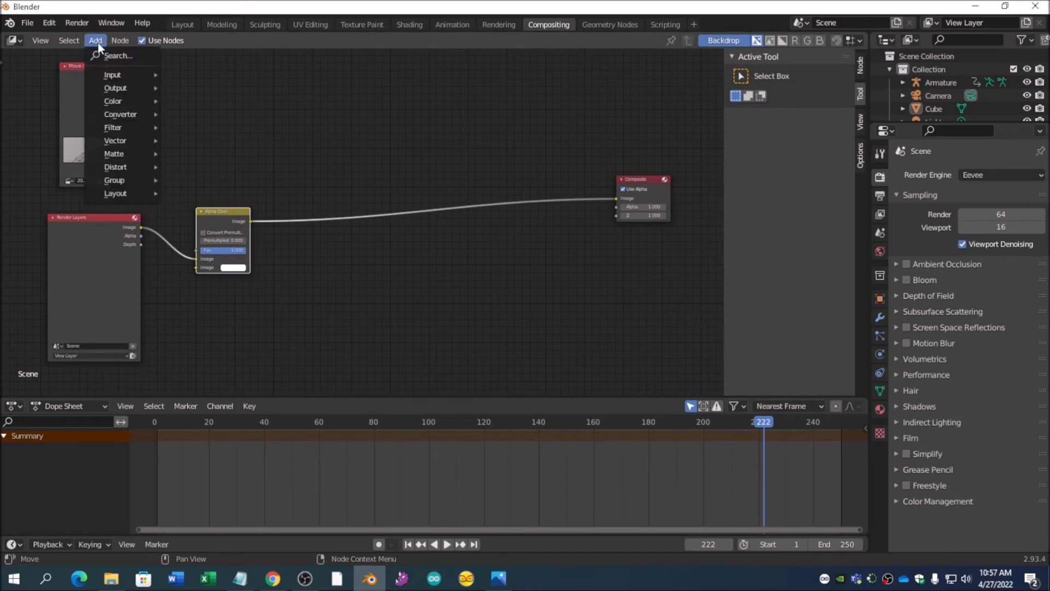
pyautogui.moveTo(129, 150)
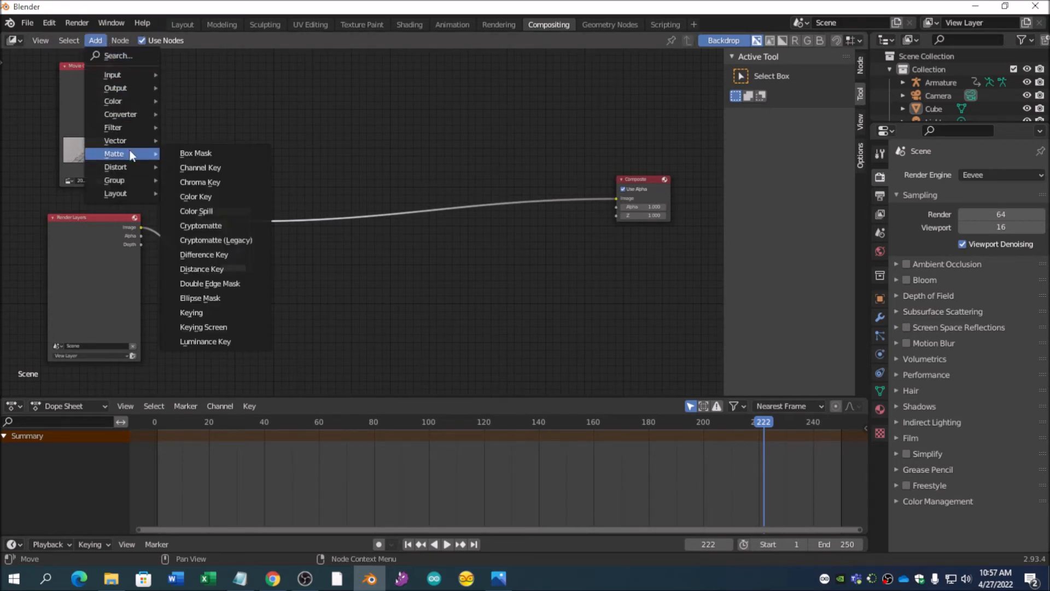
pyautogui.click(219, 163)
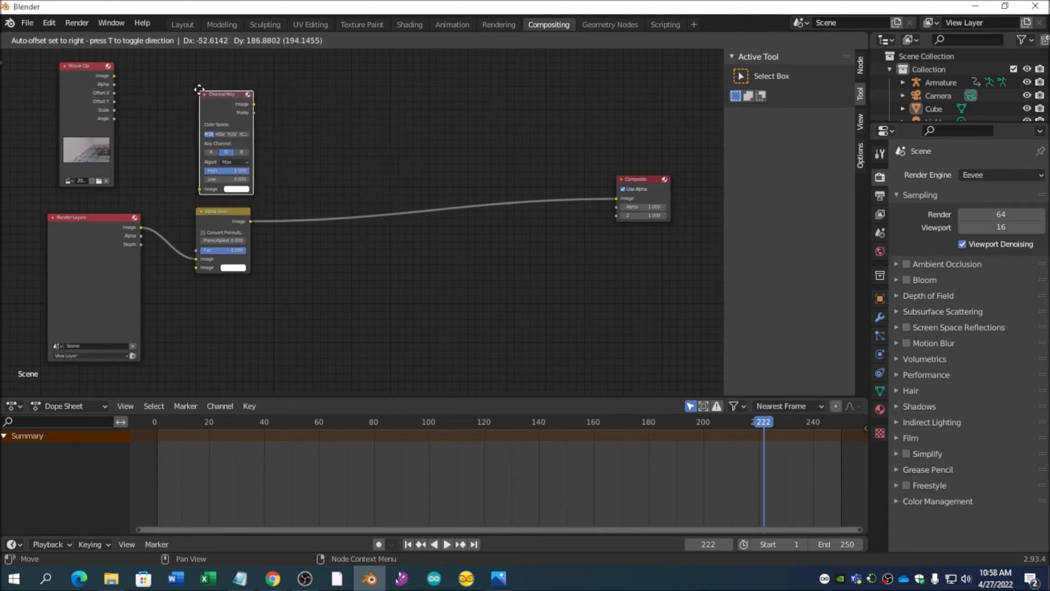
pyautogui.click(203, 85)
pyautogui.moveTo(221, 216); pyautogui.dragTo(434, 157)
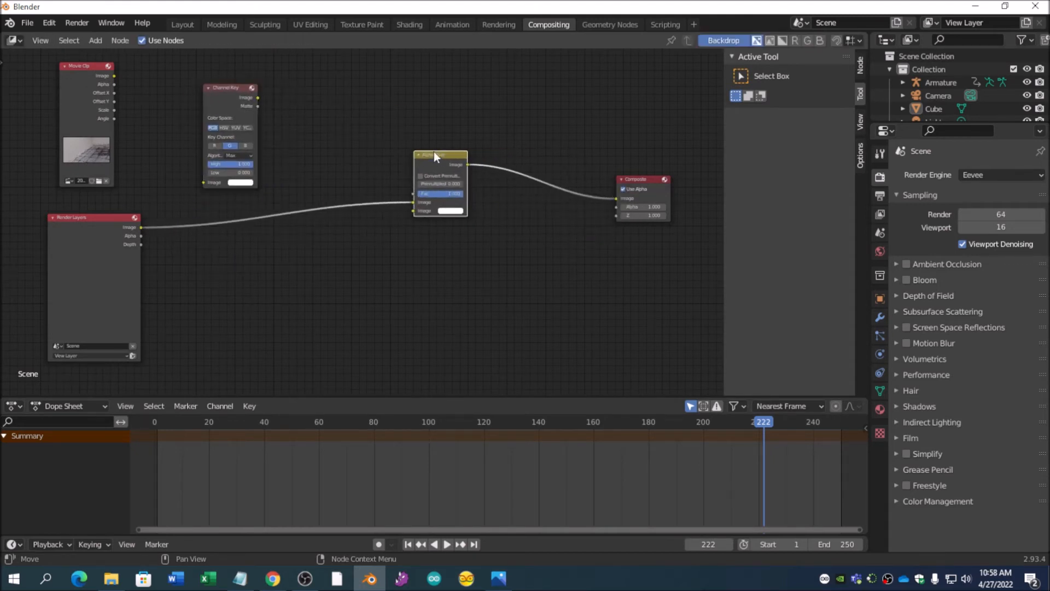
pyautogui.moveTo(219, 92); pyautogui.dragTo(219, 186)
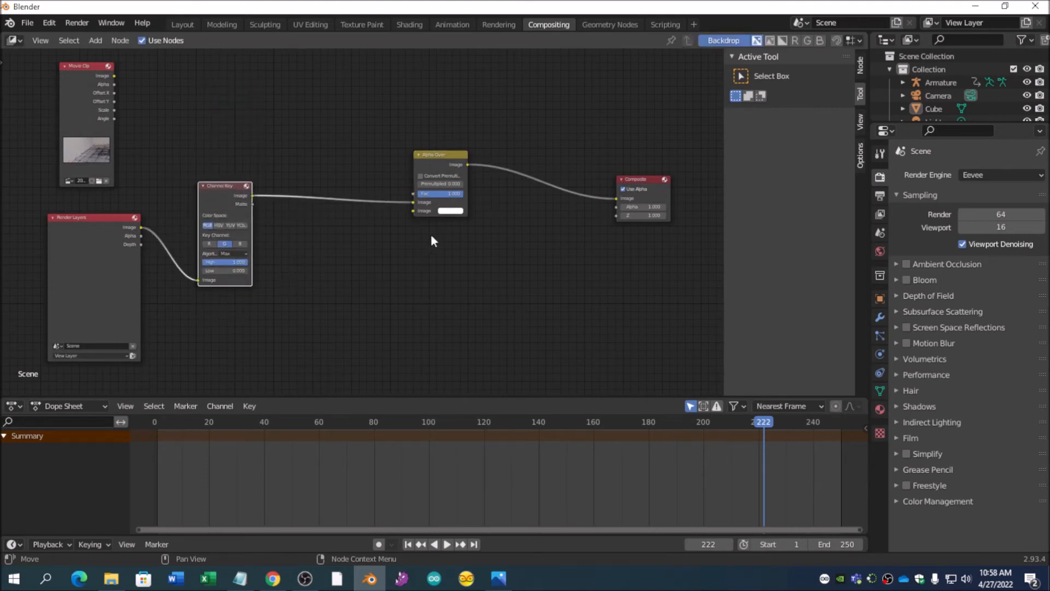
# - Enable Convert Premultiplied on Alpha Over and link Movie Clip to its first Image input and Channel Key to its second
pyautogui.click(420, 176)
pyautogui.moveTo(114, 76); pyautogui.dragTo(353, 172)
pyautogui.moveTo(412, 202); pyautogui.dragTo(413, 210)
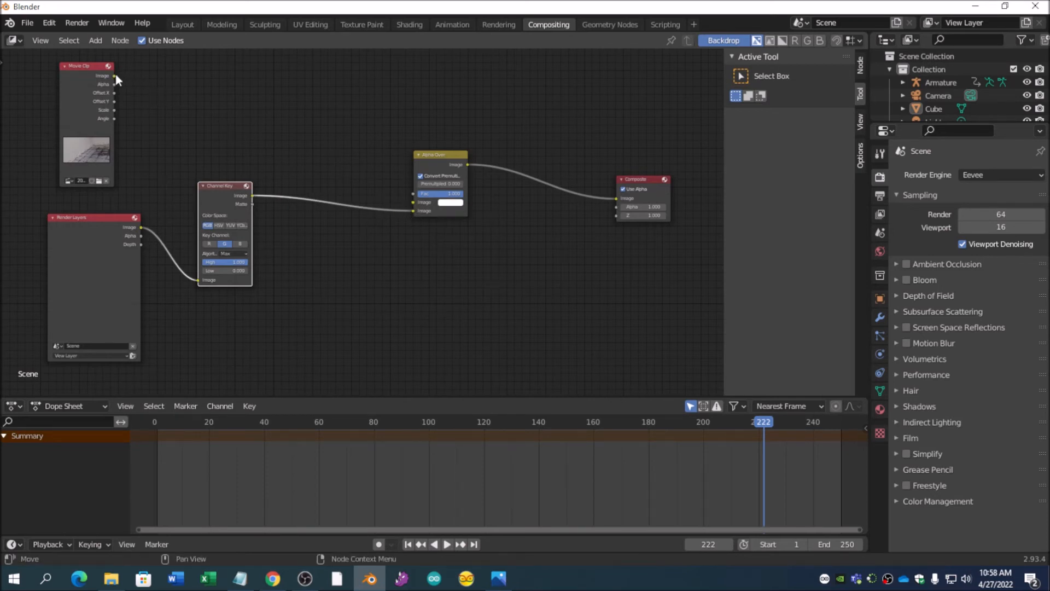
pyautogui.moveTo(114, 76); pyautogui.dragTo(413, 203)
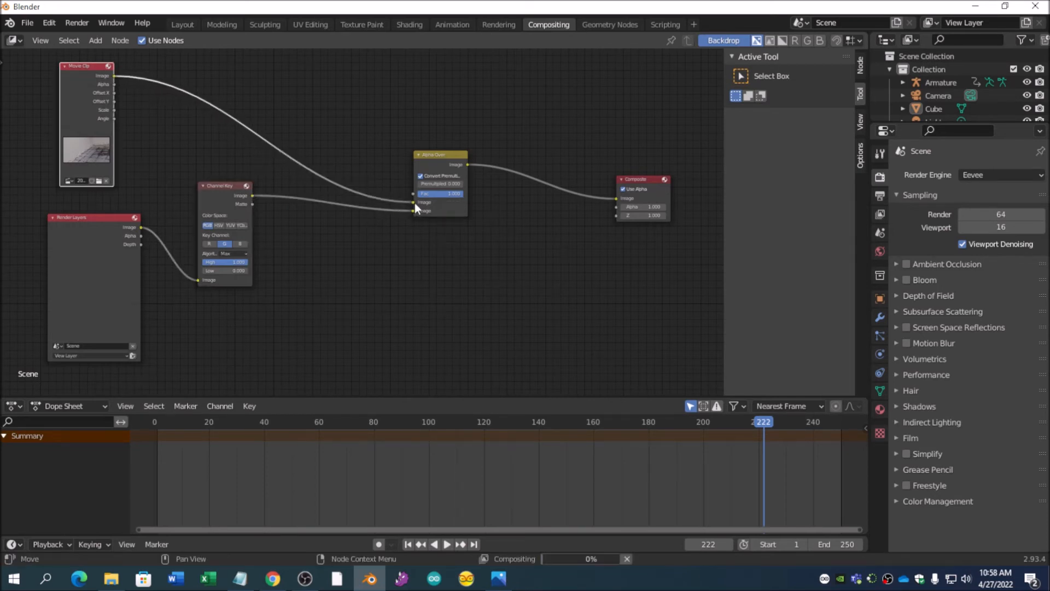
# - Compare the node setup with the reference image Green-nodes.png in Photos, checking the Channel Key settings
pyautogui.click(504, 580)
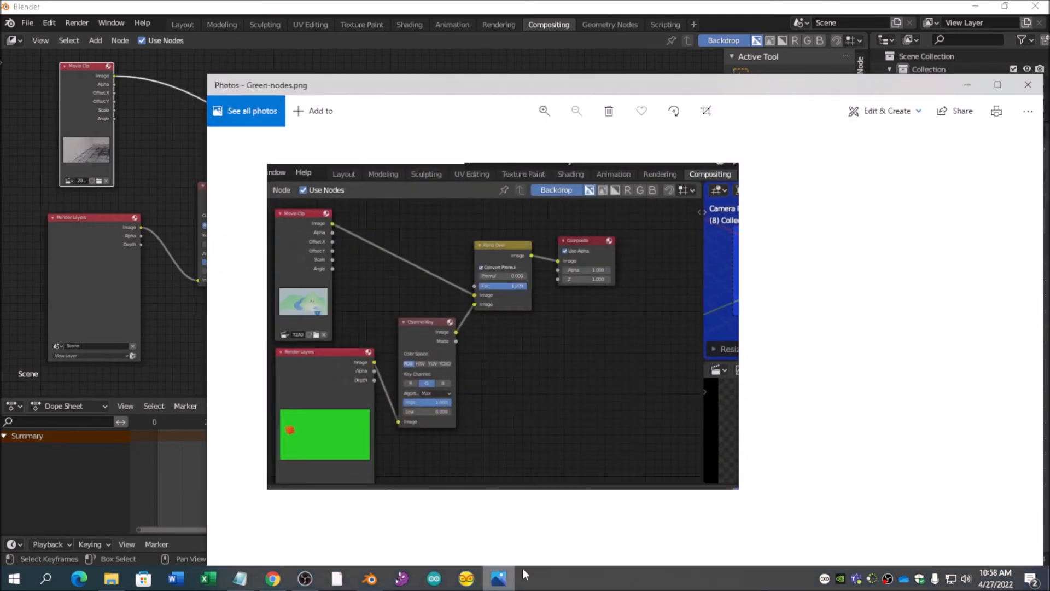
pyautogui.scroll(1, 687, 411)
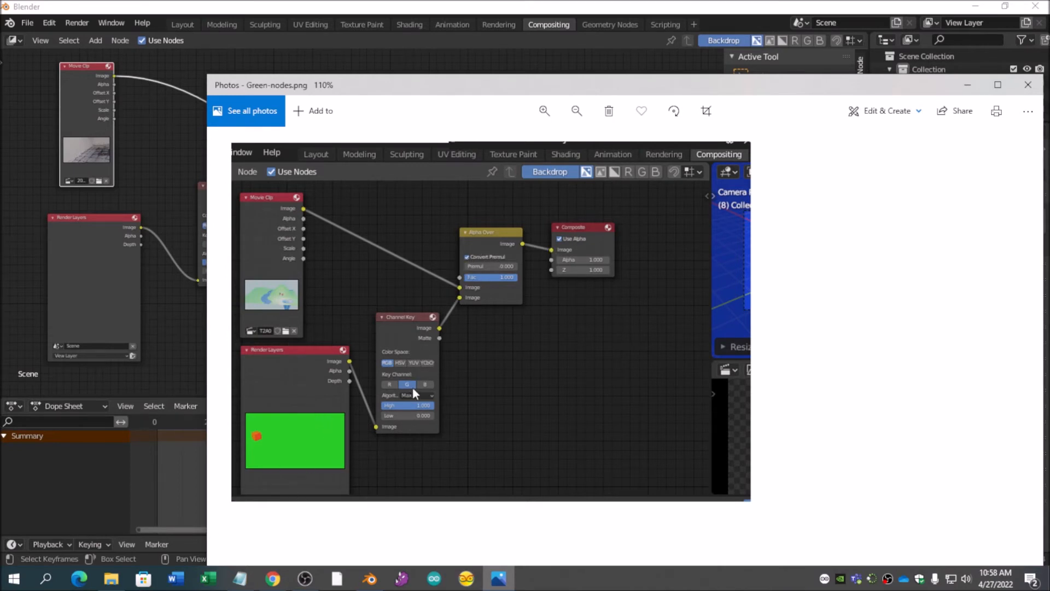
pyautogui.click(968, 85)
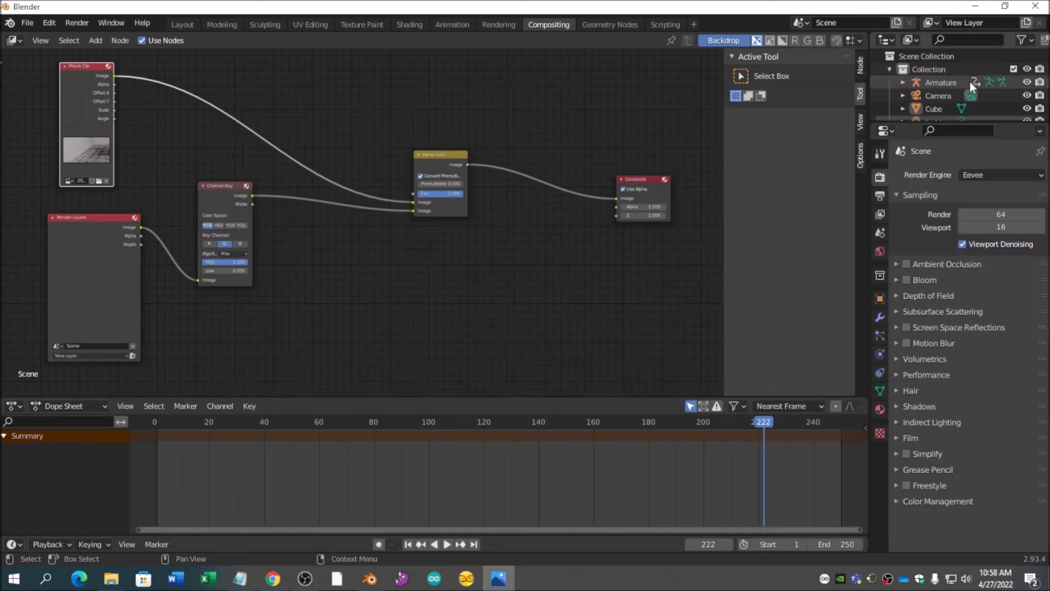
# - Go to frame 24 and render a still image to check the Knight composited over the movie clip
pyautogui.click(253, 421)
pyautogui.press('F12')
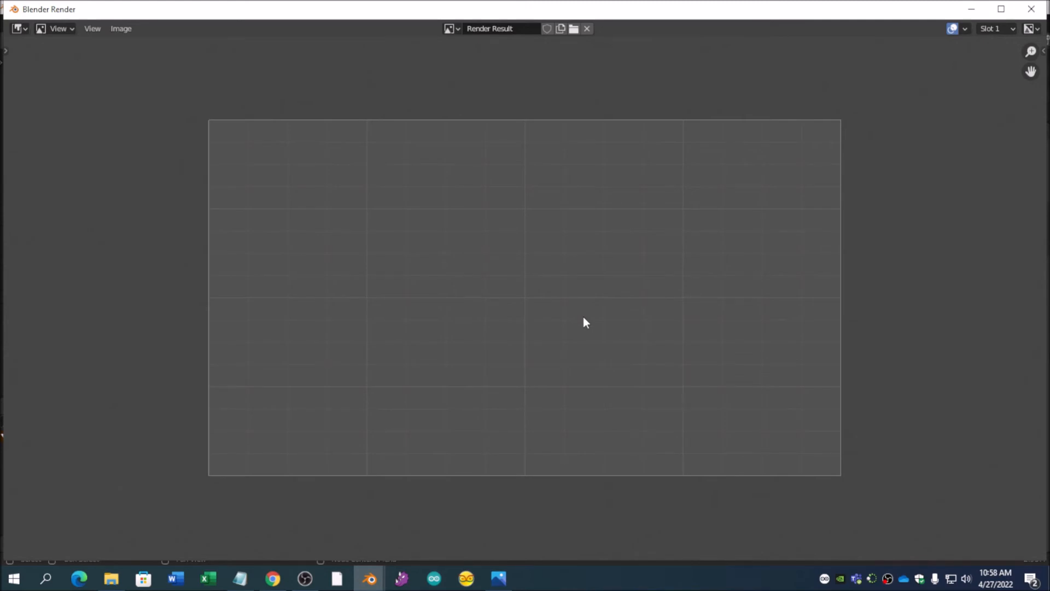
pyautogui.scroll(2, 590, 327)
pyautogui.scroll(-1, 590, 327)
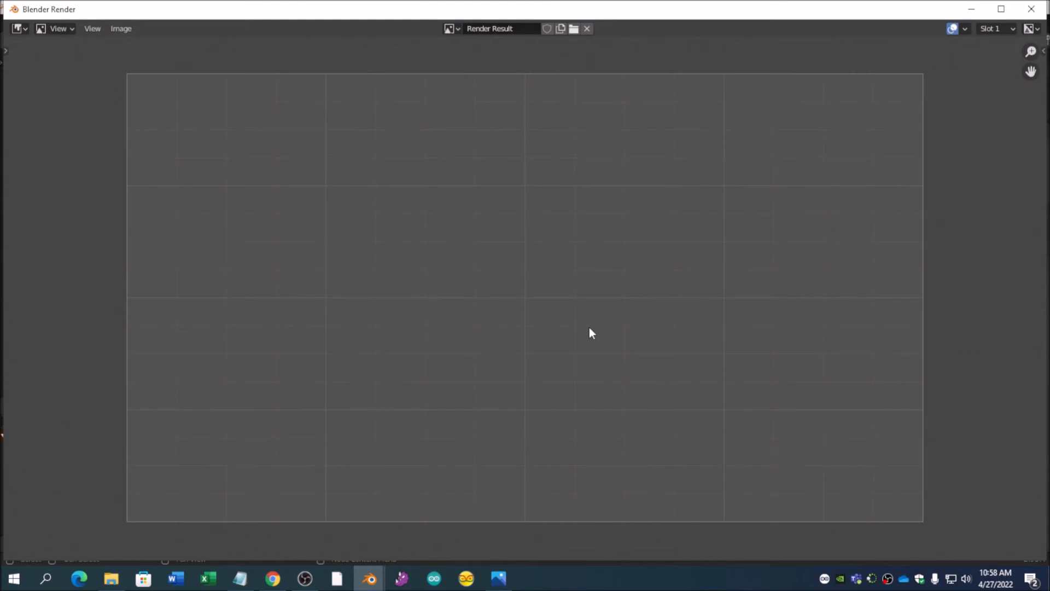
pyautogui.press('Escape')
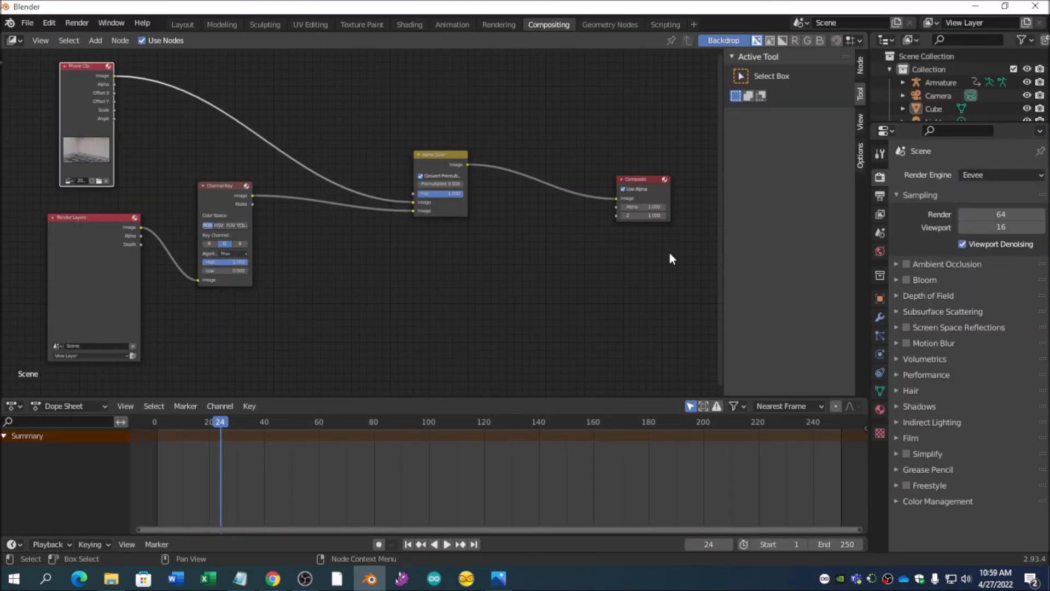
pyautogui.press('F12')
pyautogui.scroll(-1, 334, 323)
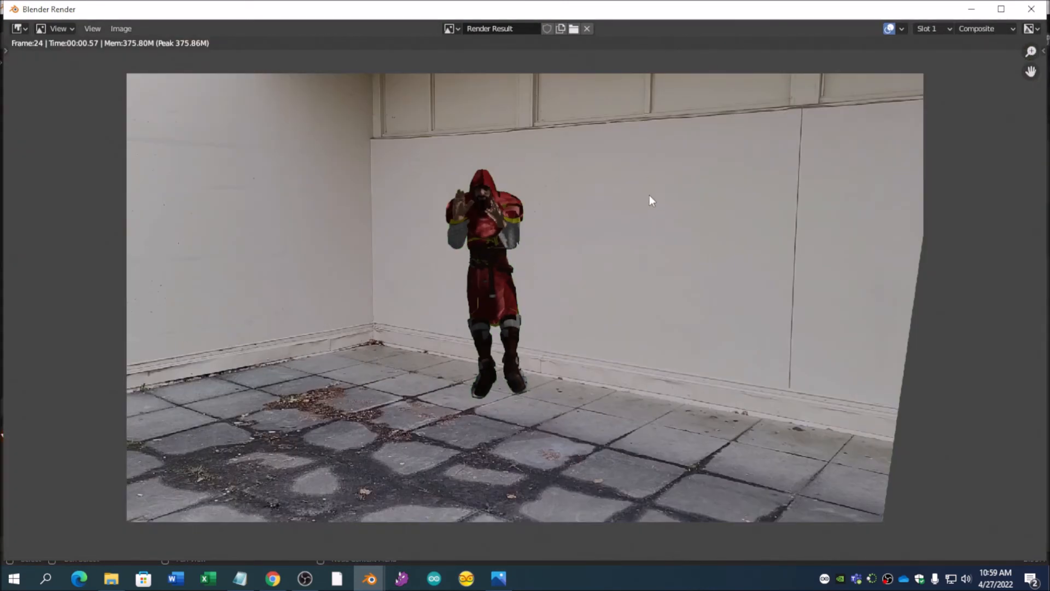
pyautogui.press('Escape')
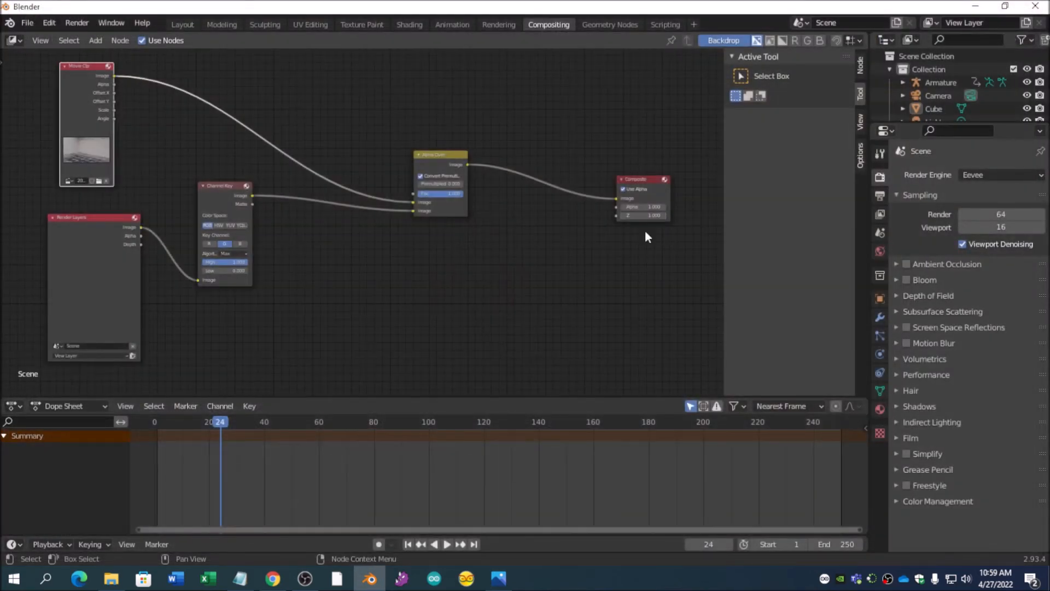
# - Return to the Layout workspace, render the full animation and close the render window once it finishes
pyautogui.click(179, 23)
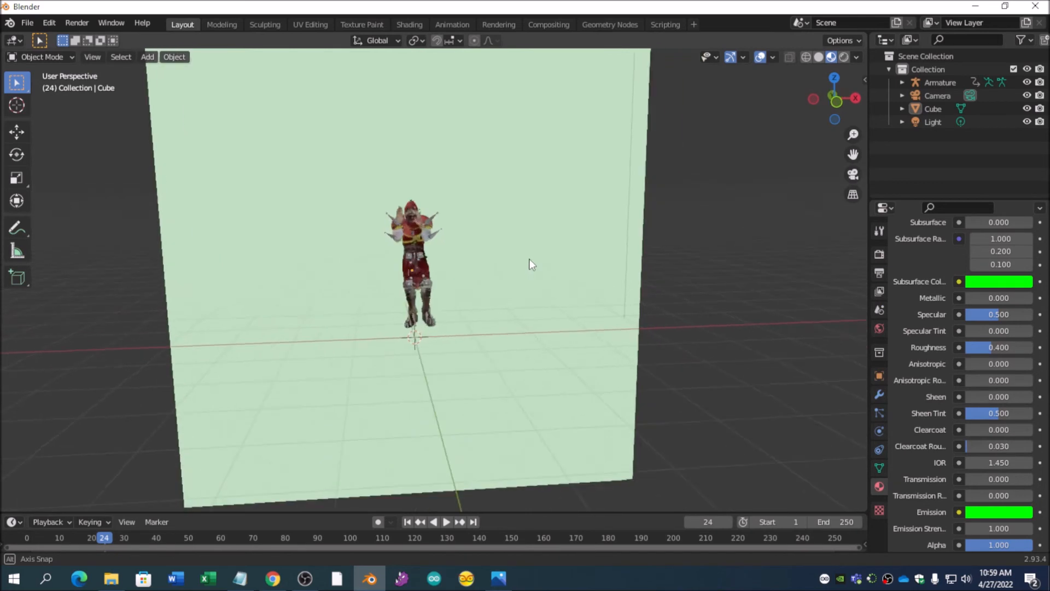
pyautogui.moveTo(530, 264); pyautogui.dragTo(517, 249, button='middle')
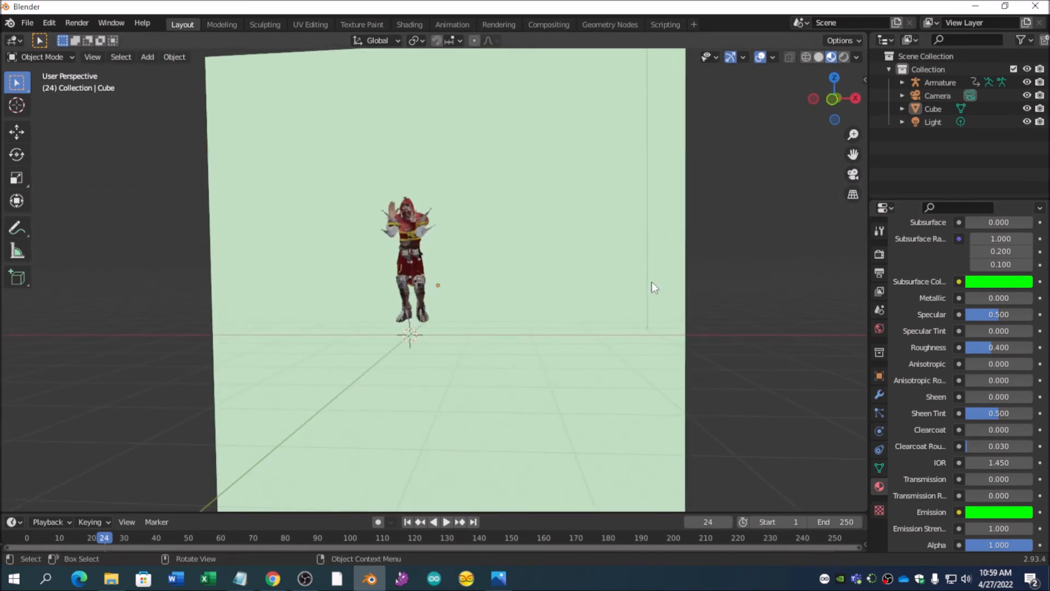
pyautogui.click(76, 23)
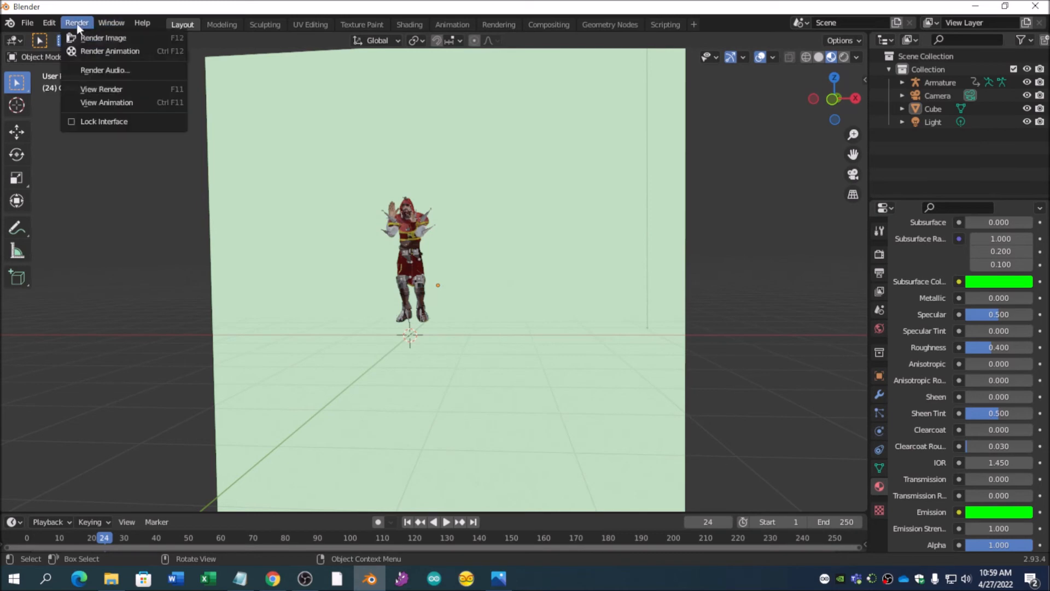
pyautogui.click(113, 50)
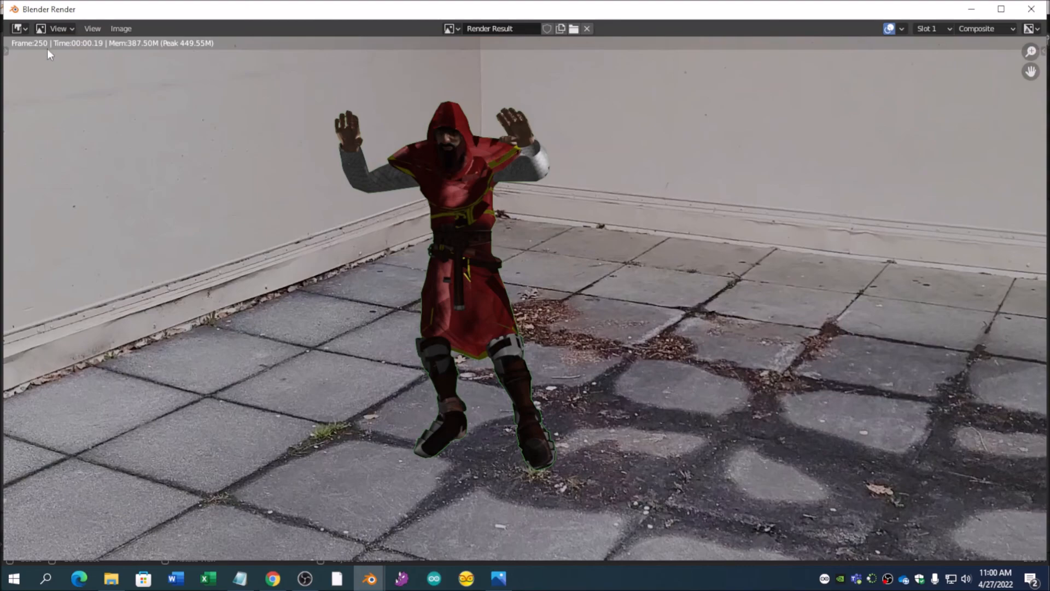
pyautogui.click(1032, 12)
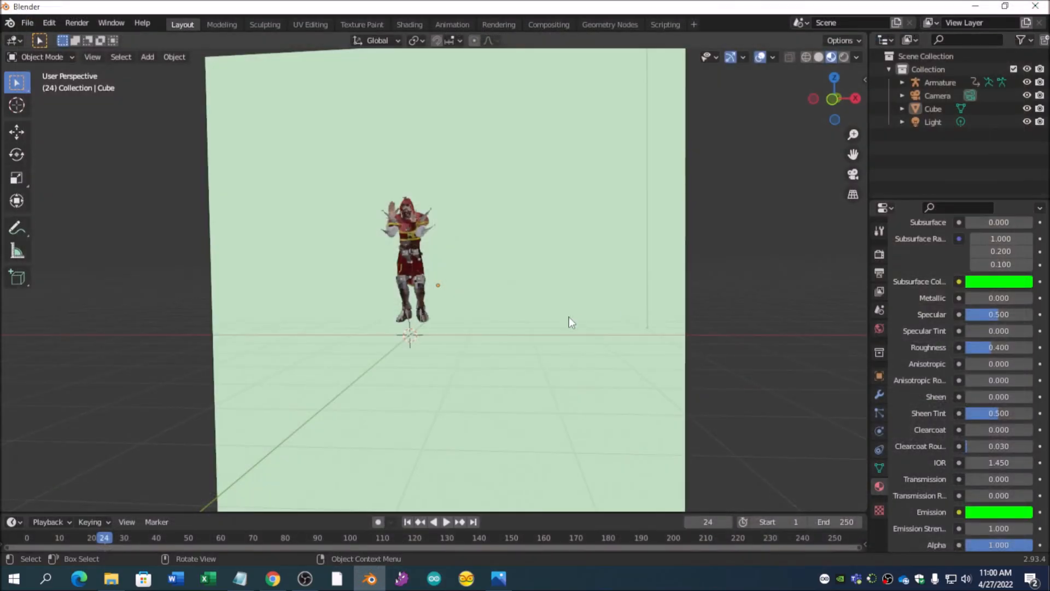
# - Play back the rendered animation to review the Knight's motion over the clip, and close the player
pyautogui.click(68, 22)
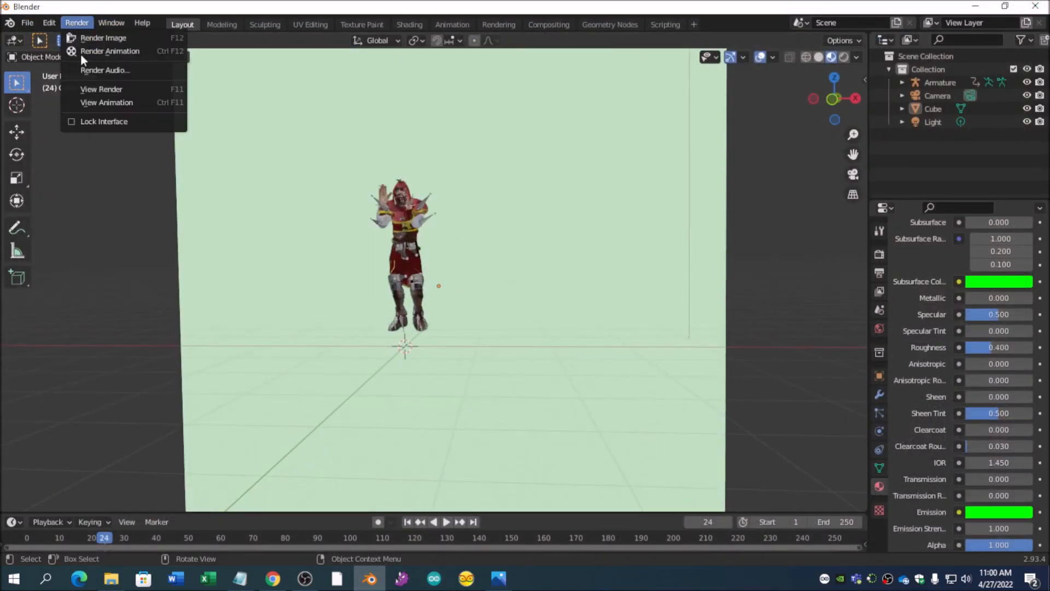
pyautogui.click(114, 106)
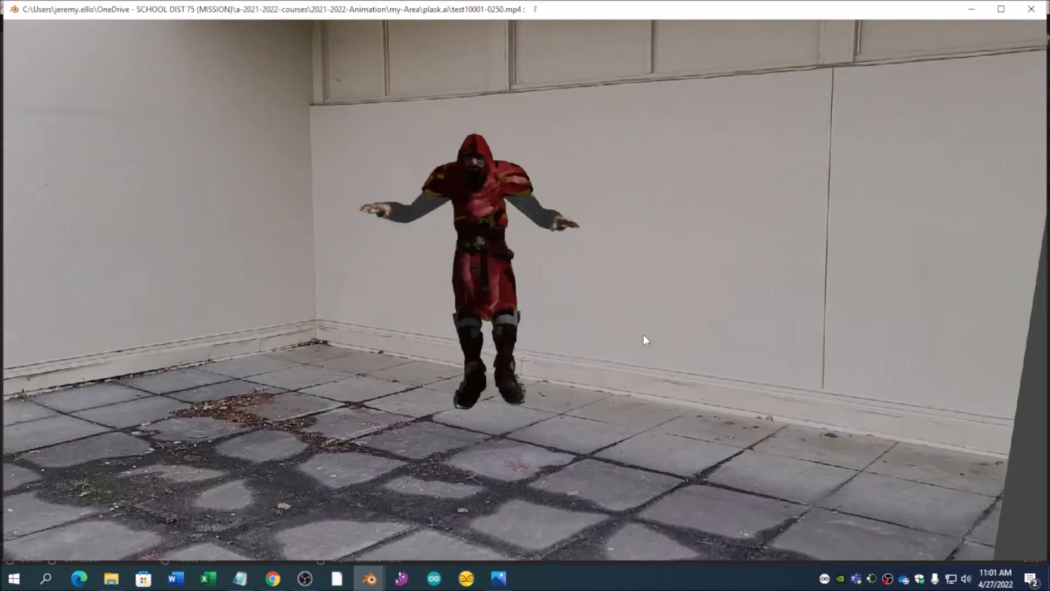
pyautogui.press('Escape')
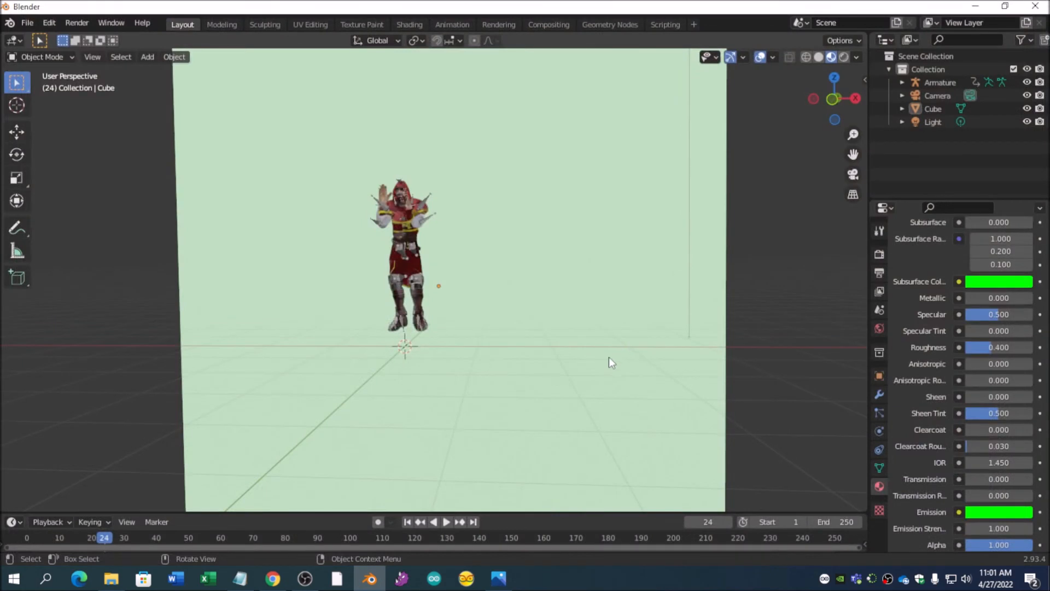
# - Switch to Chrome and bring up the Mixamo characters page
pyautogui.click(272, 578)
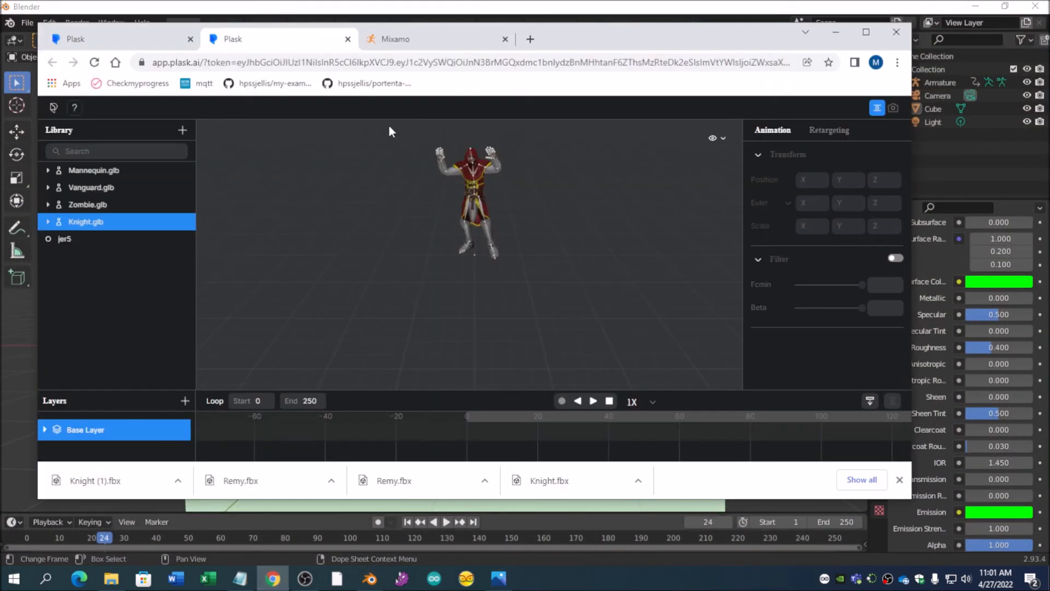
pyautogui.click(426, 39)
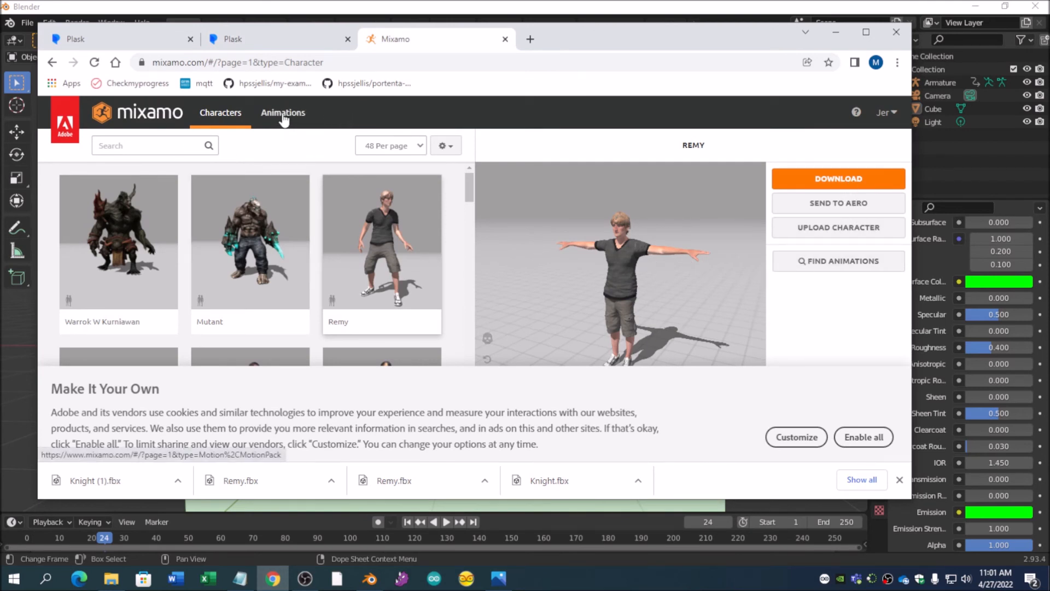
# - Download the Remy character from Mixamo as FBX Binary (.fbx) in T-pose
pyautogui.click(834, 181)
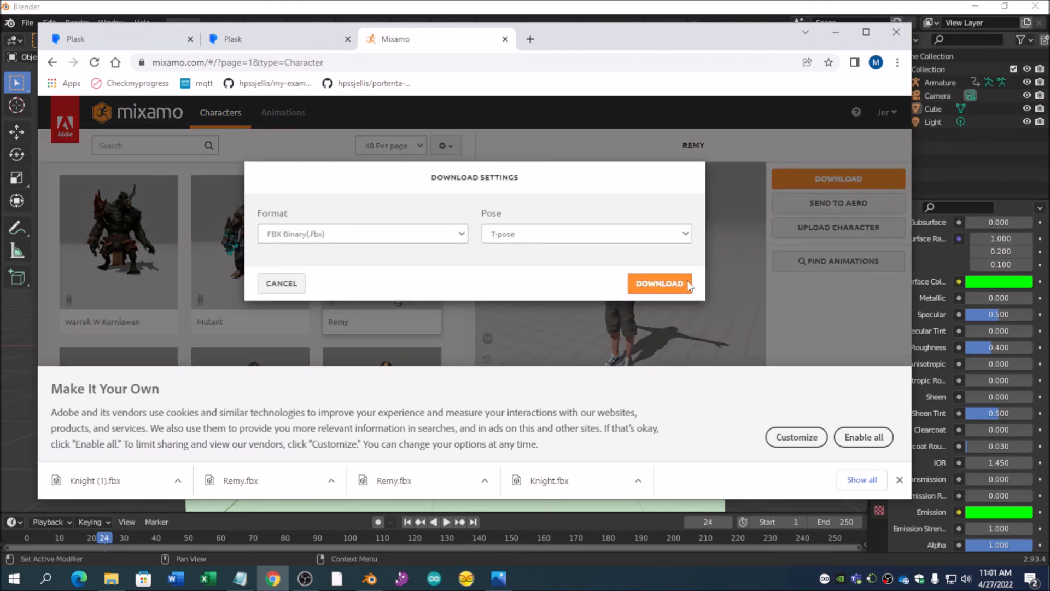
pyautogui.click(677, 283)
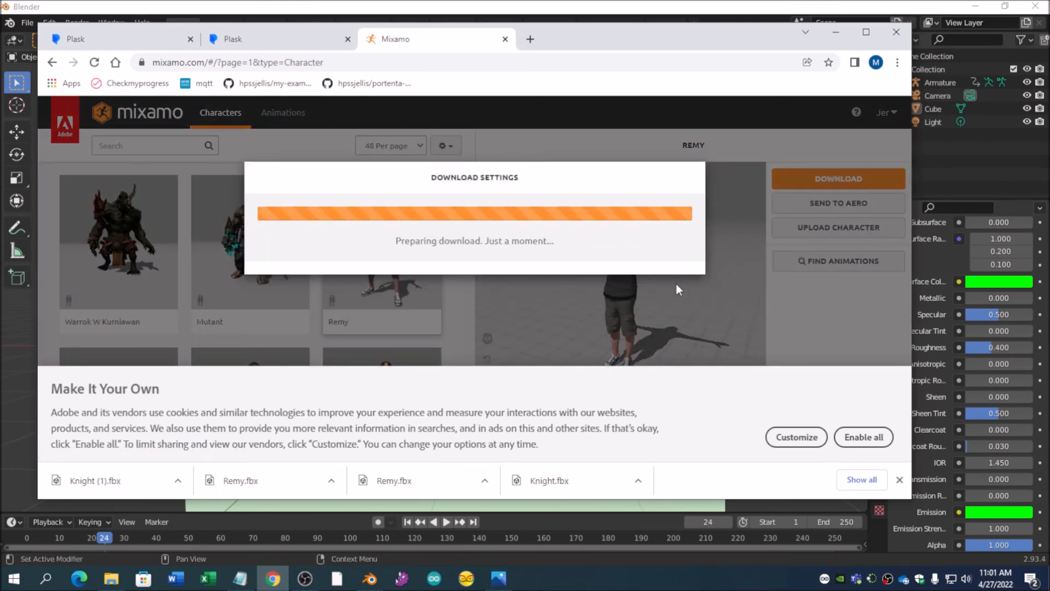
pyautogui.click(835, 32)
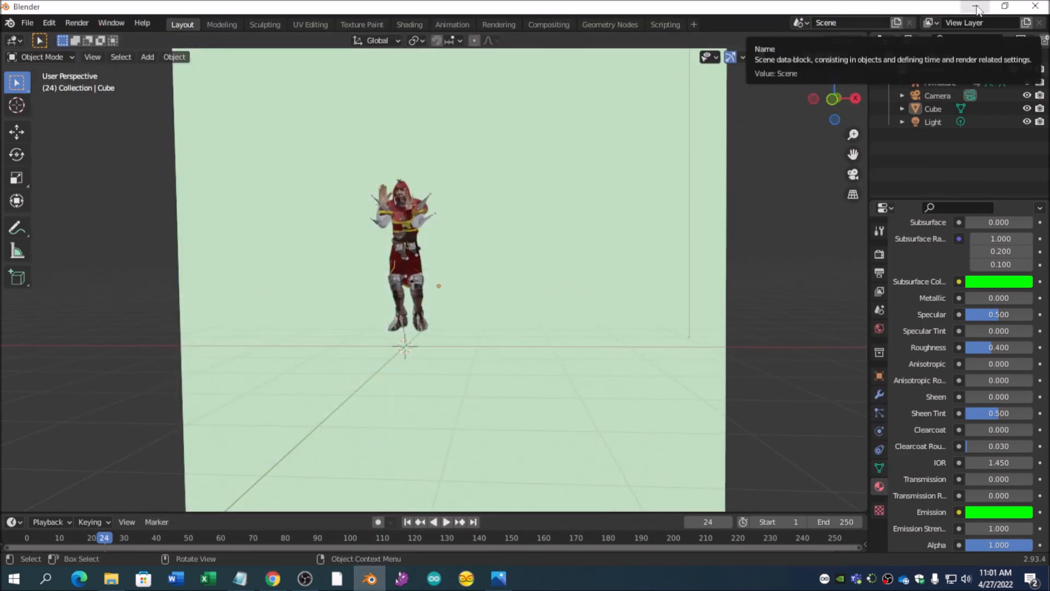
pyautogui.click(273, 578)
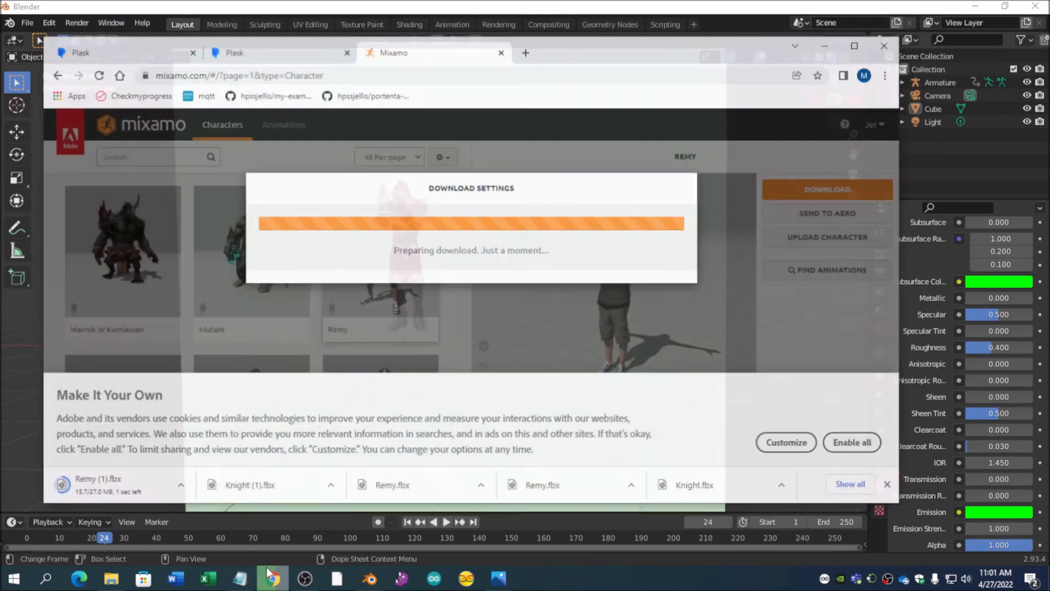
# - Return to the Plask project and import the Remy file from the plask.ai "old" folder into its library
pyautogui.click(218, 48)
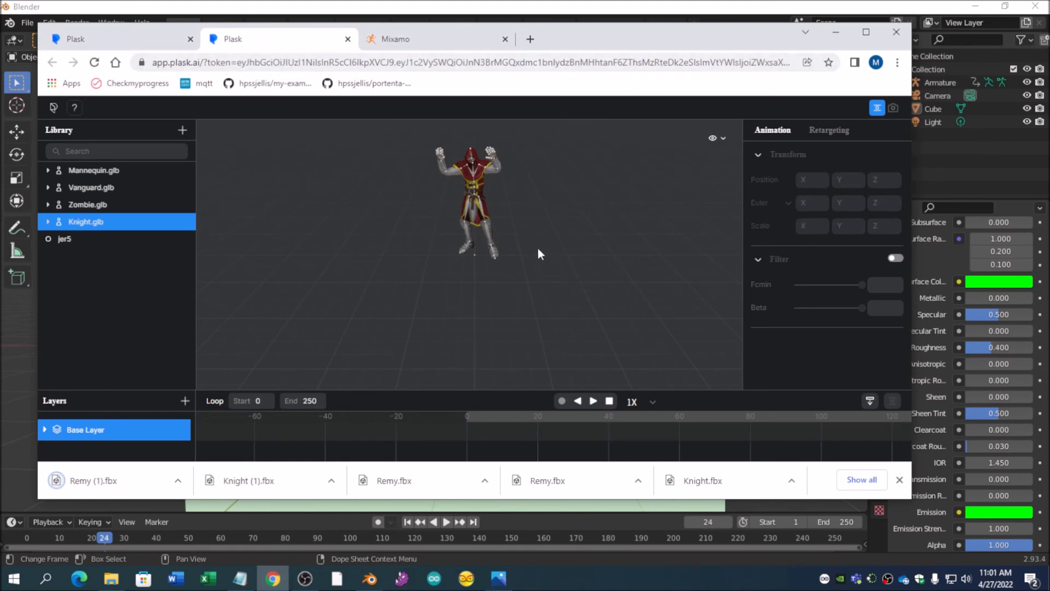
pyautogui.click(975, 7)
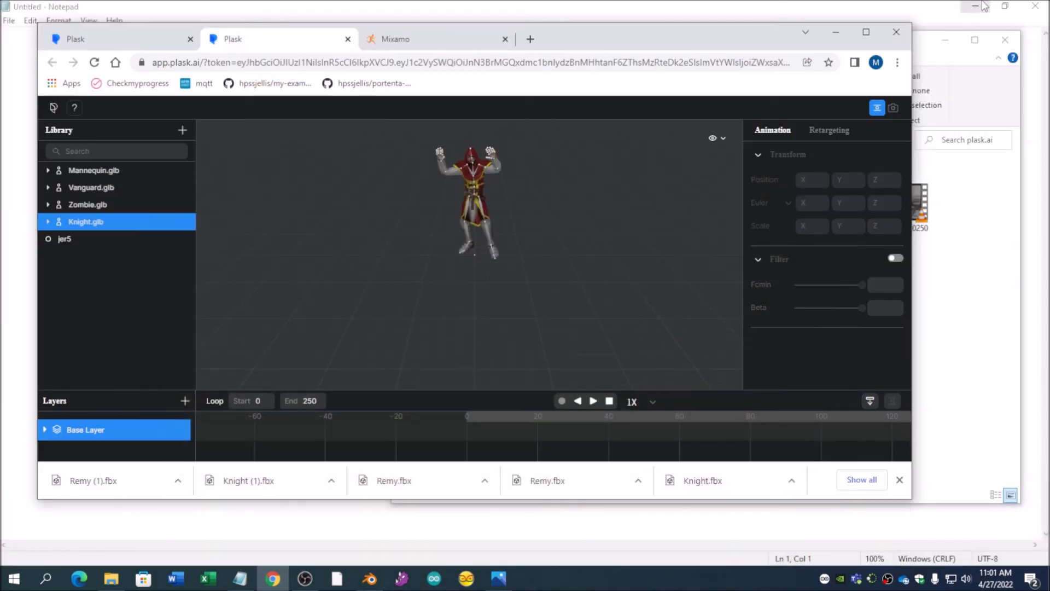
pyautogui.click(967, 317)
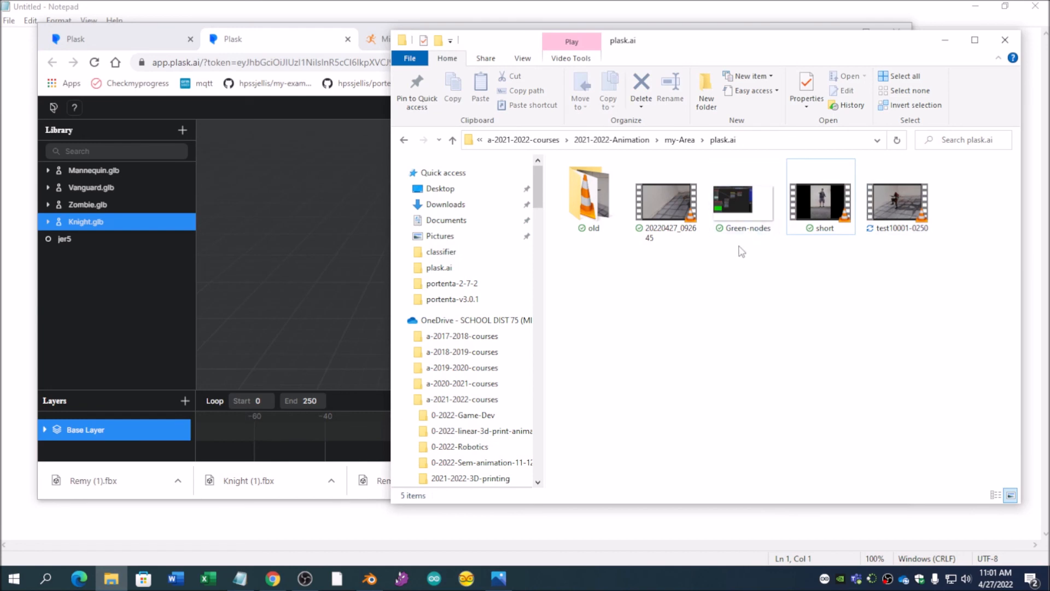
pyautogui.doubleClick(588, 197)
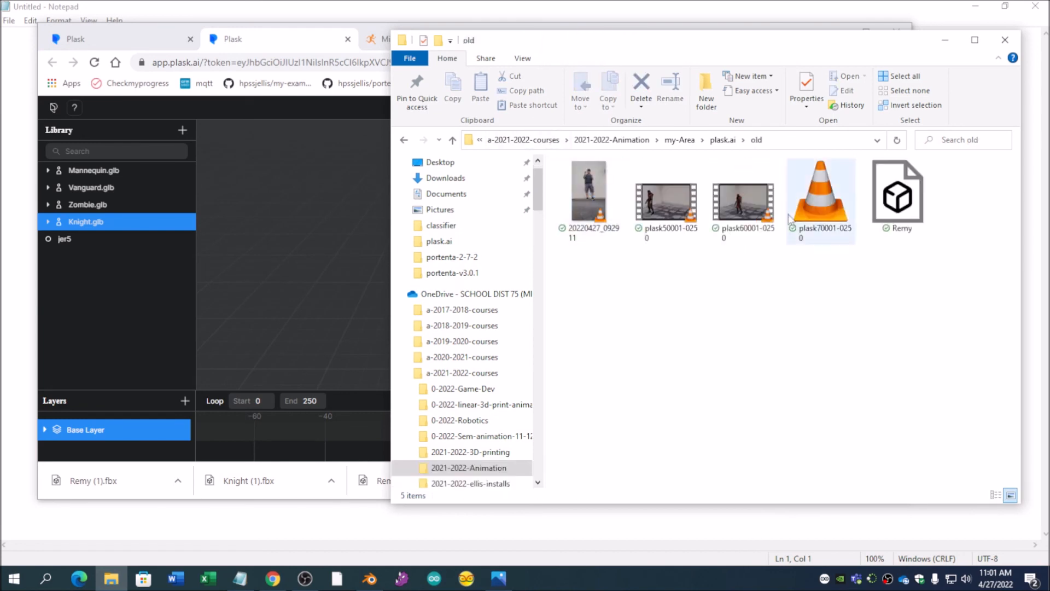
pyautogui.moveTo(913, 203); pyautogui.dragTo(132, 303)
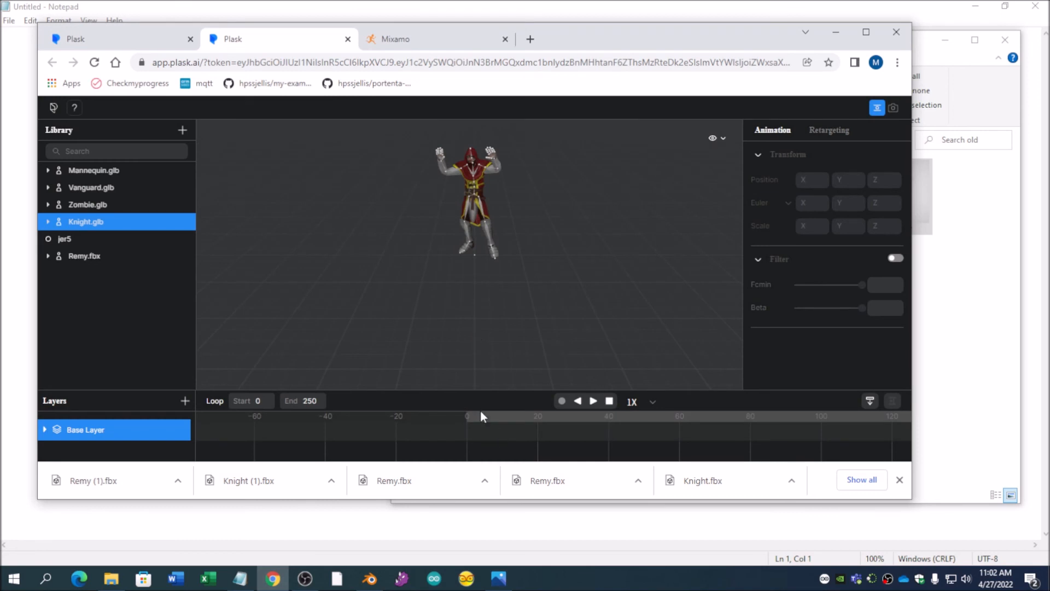
# - Visualize the Remy.fbx model in the scene and apply the jer5 motion to it
pyautogui.click(73, 257)
pyautogui.rightClick(74, 257)
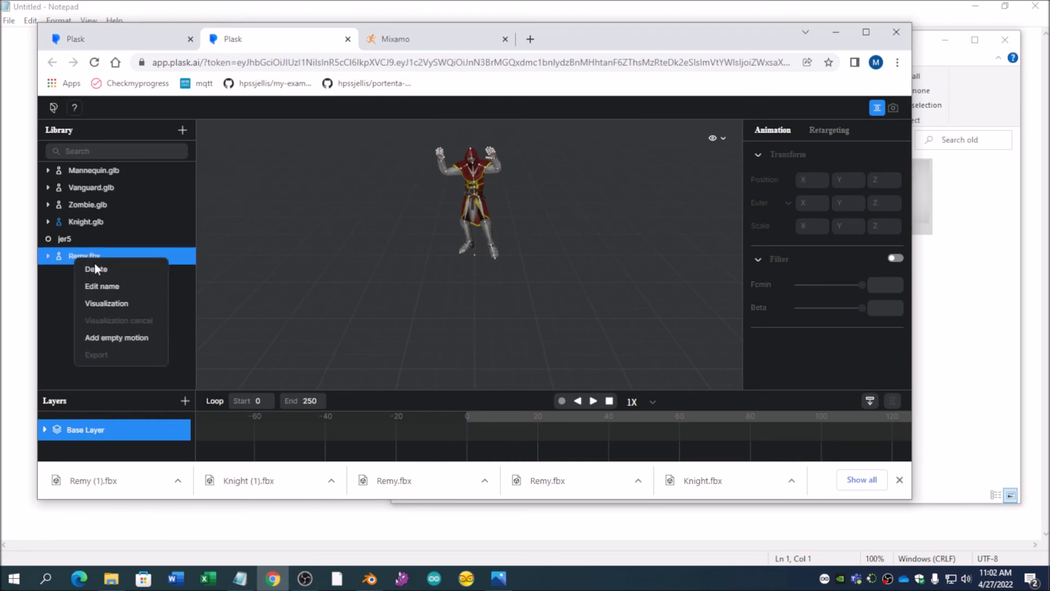
pyautogui.click(107, 305)
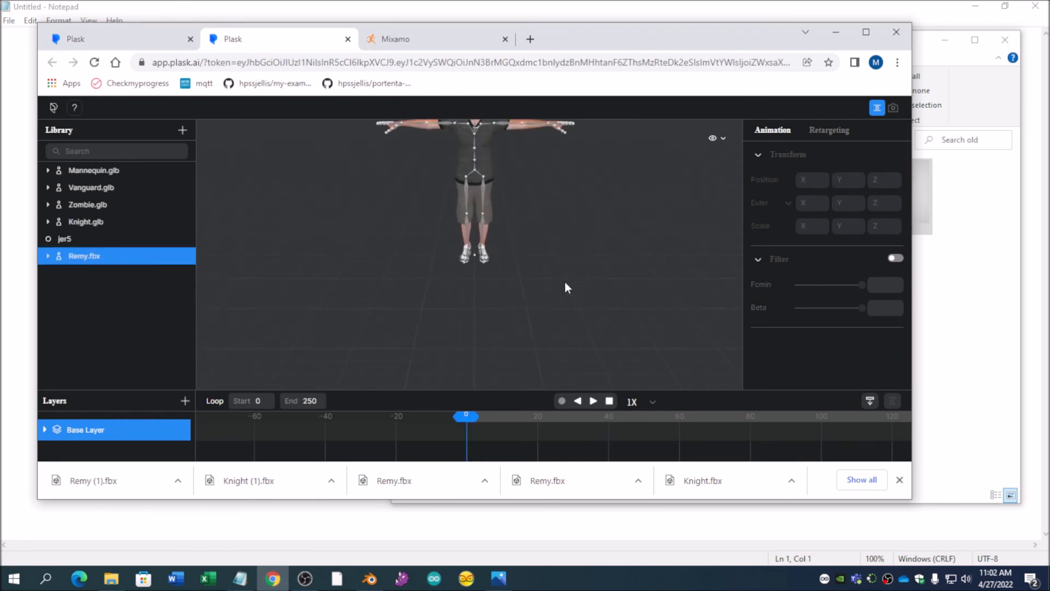
pyautogui.moveTo(61, 239); pyautogui.dragTo(84, 260)
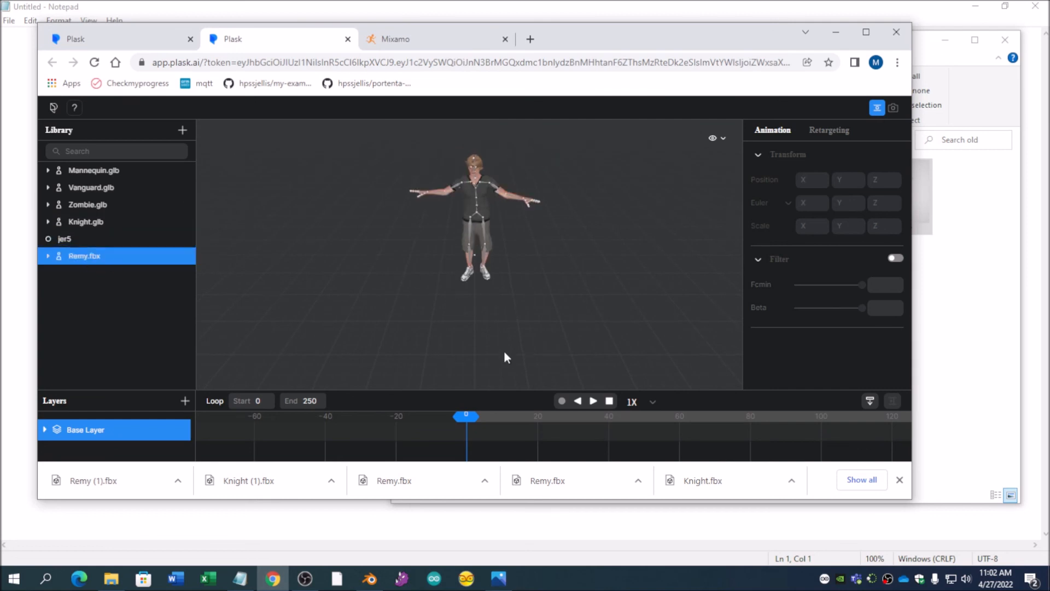
# - Play the motion on Remy, pause it to inspect the pose up close, and bring up the model's retargeting mapping
pyautogui.click(593, 400)
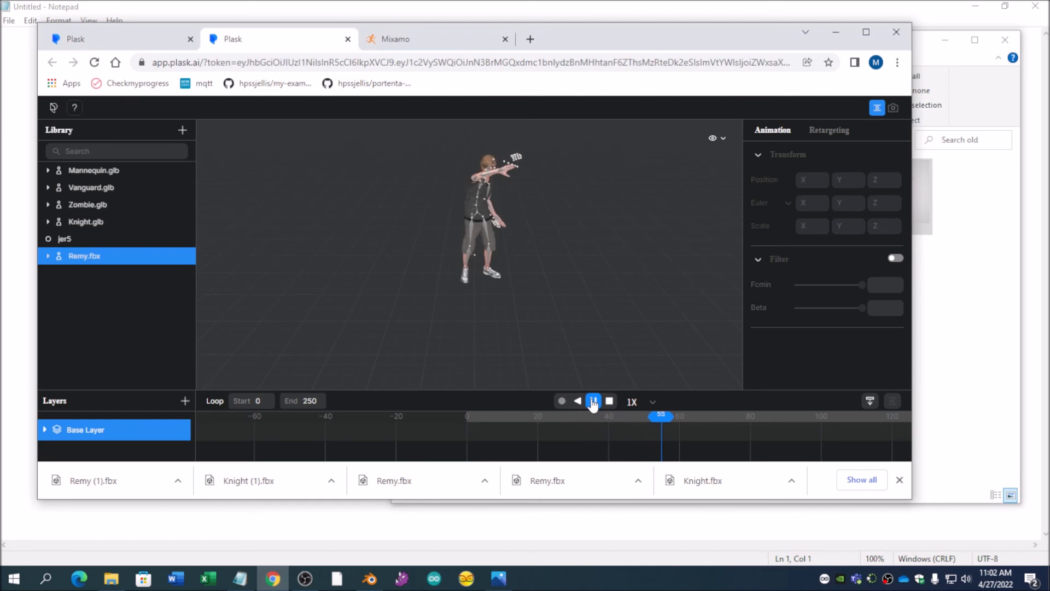
pyautogui.click(593, 402)
pyautogui.scroll(1, 552, 210)
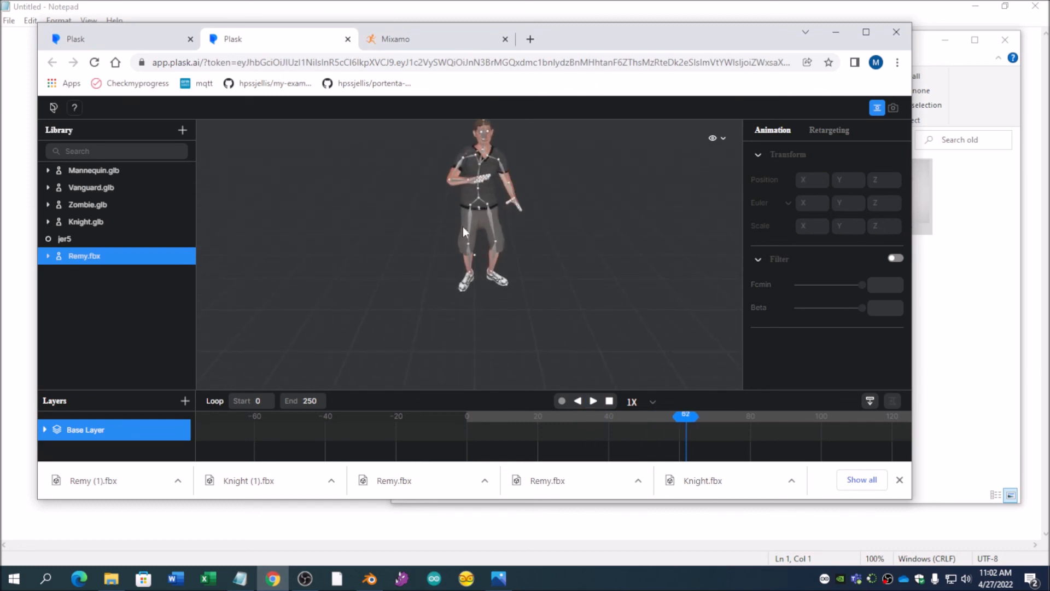
pyautogui.click(829, 131)
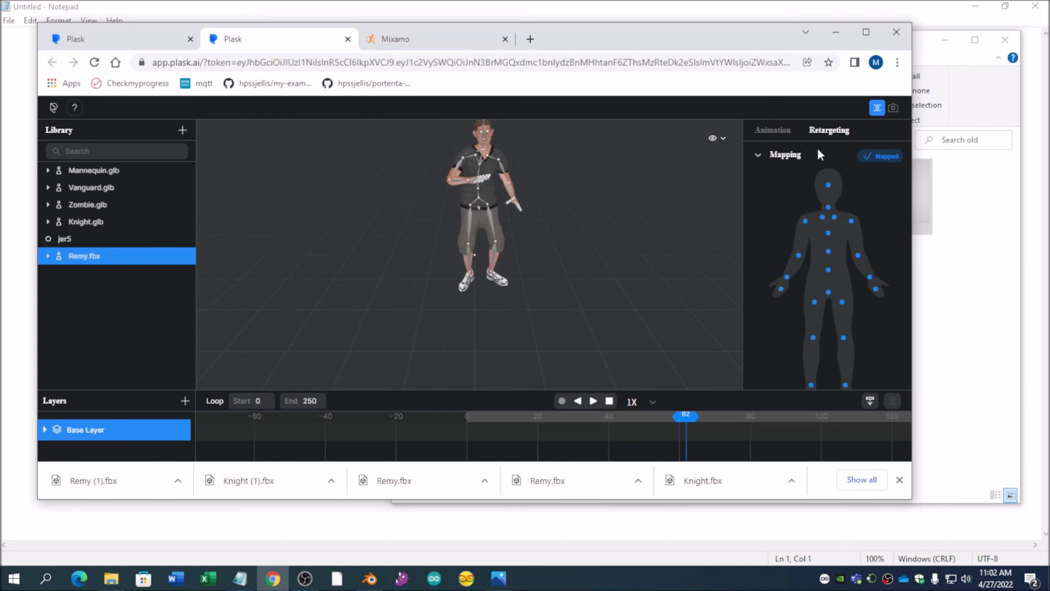